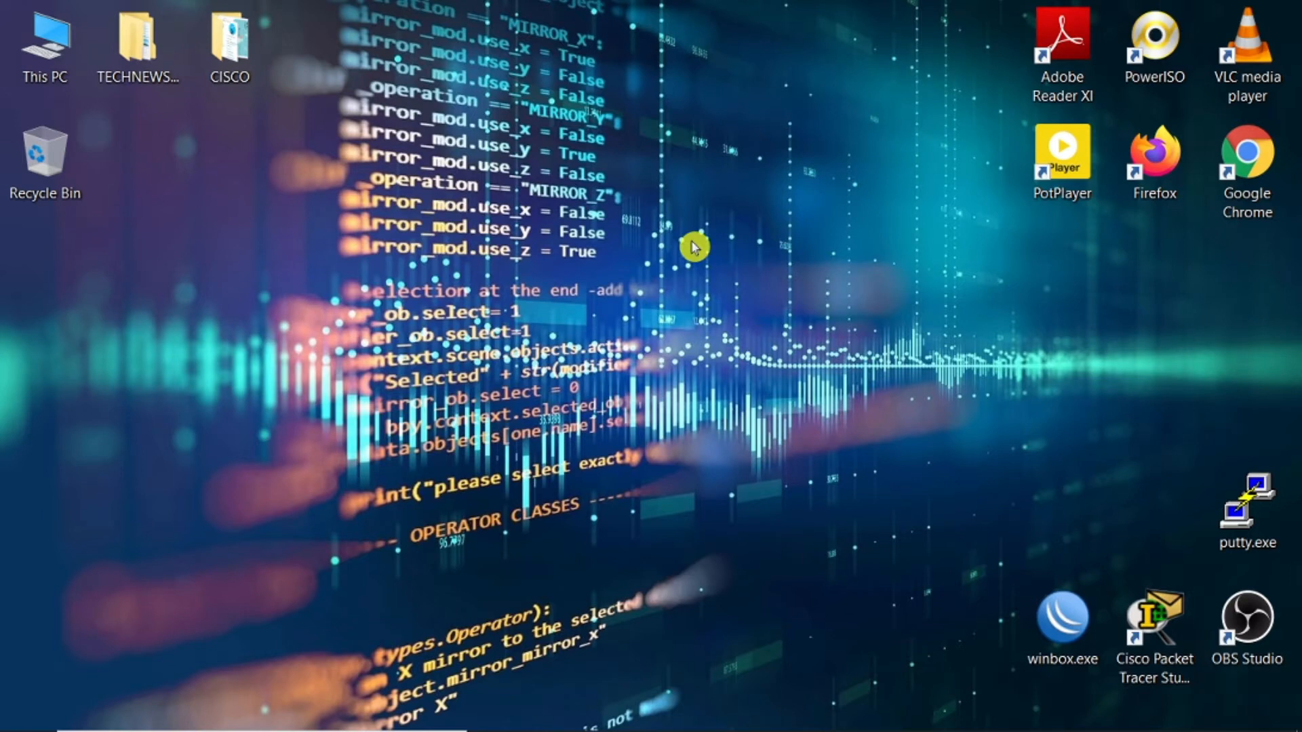
Step: Open the Ethernet adapter's IPv4 properties from the Windows network settings, review the manual address and DNS configuration, and accept it
left_click(971, 717)
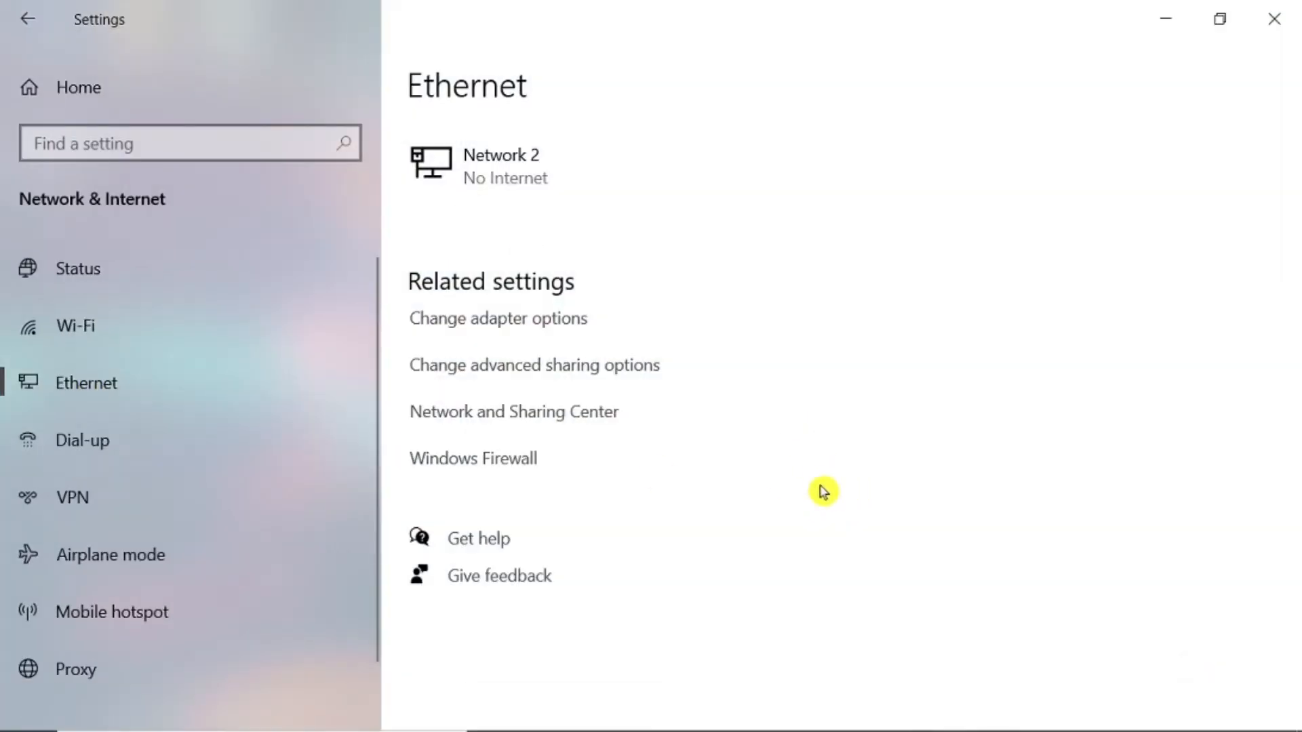
left_click(546, 332)
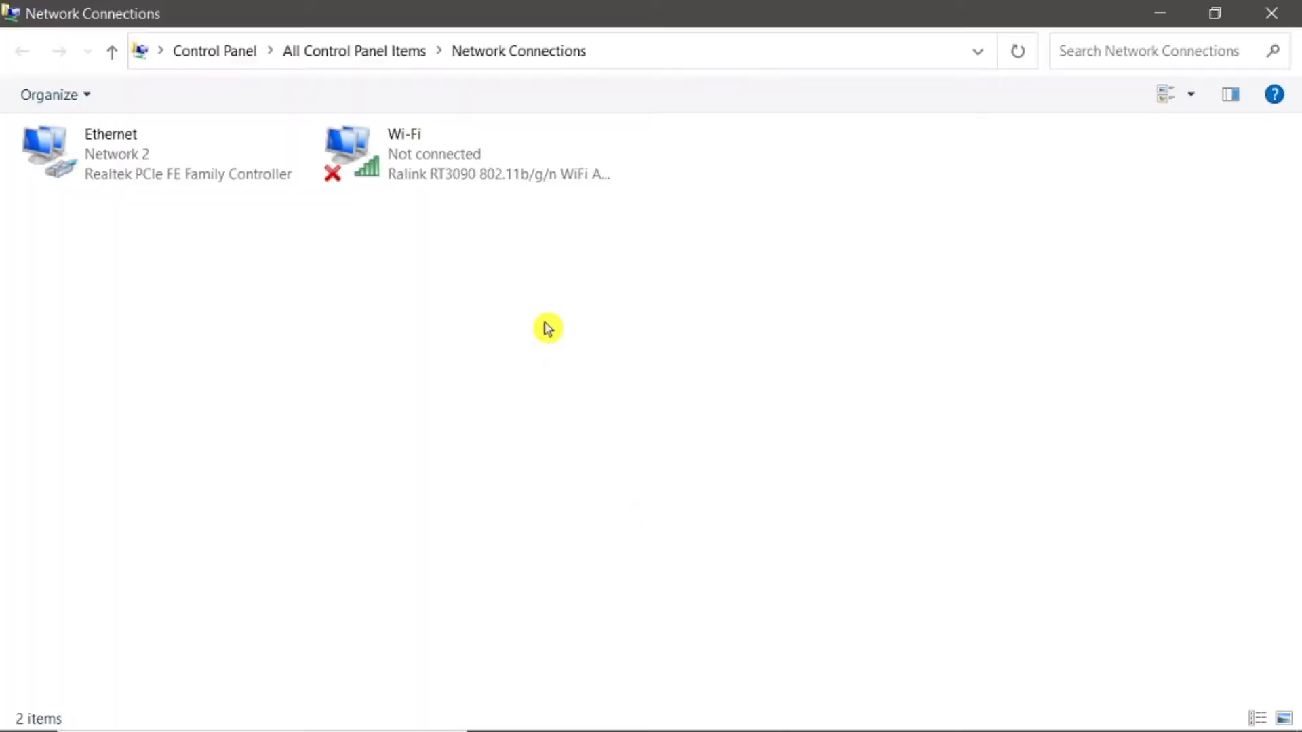
left_click(86, 143)
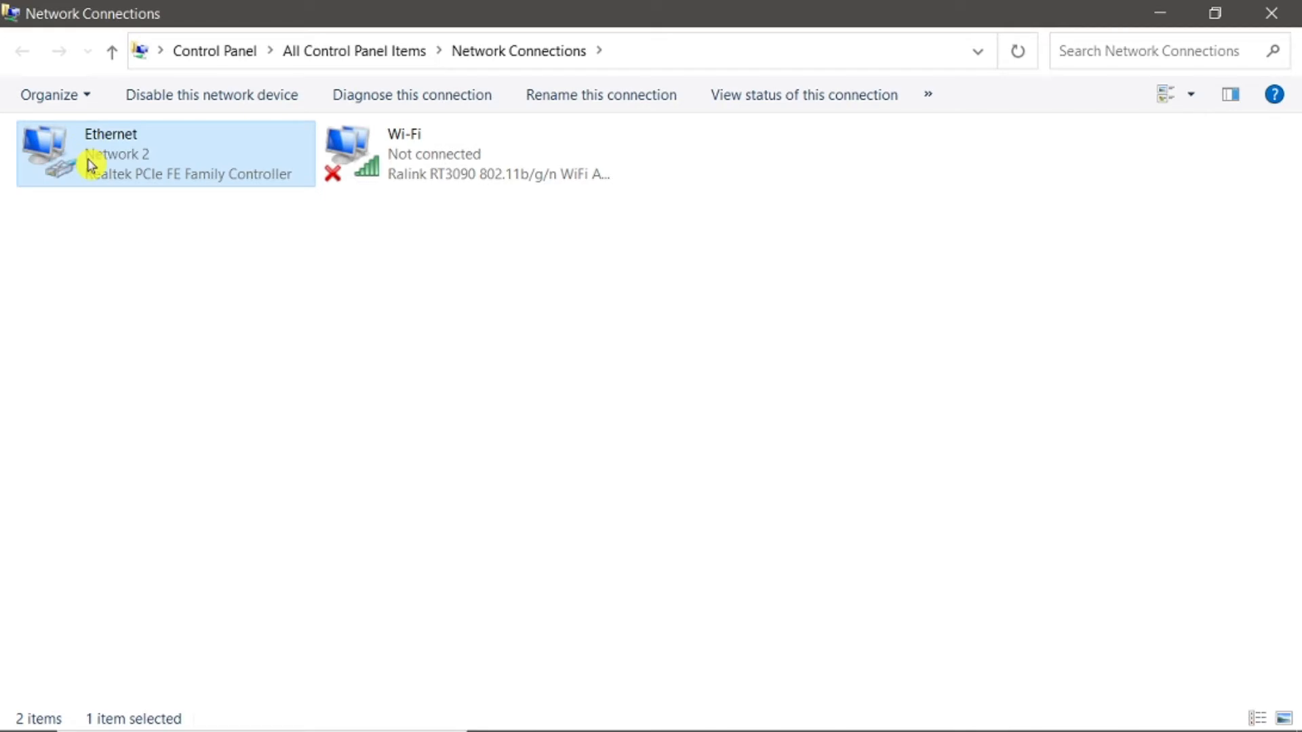
right_click(90, 165)
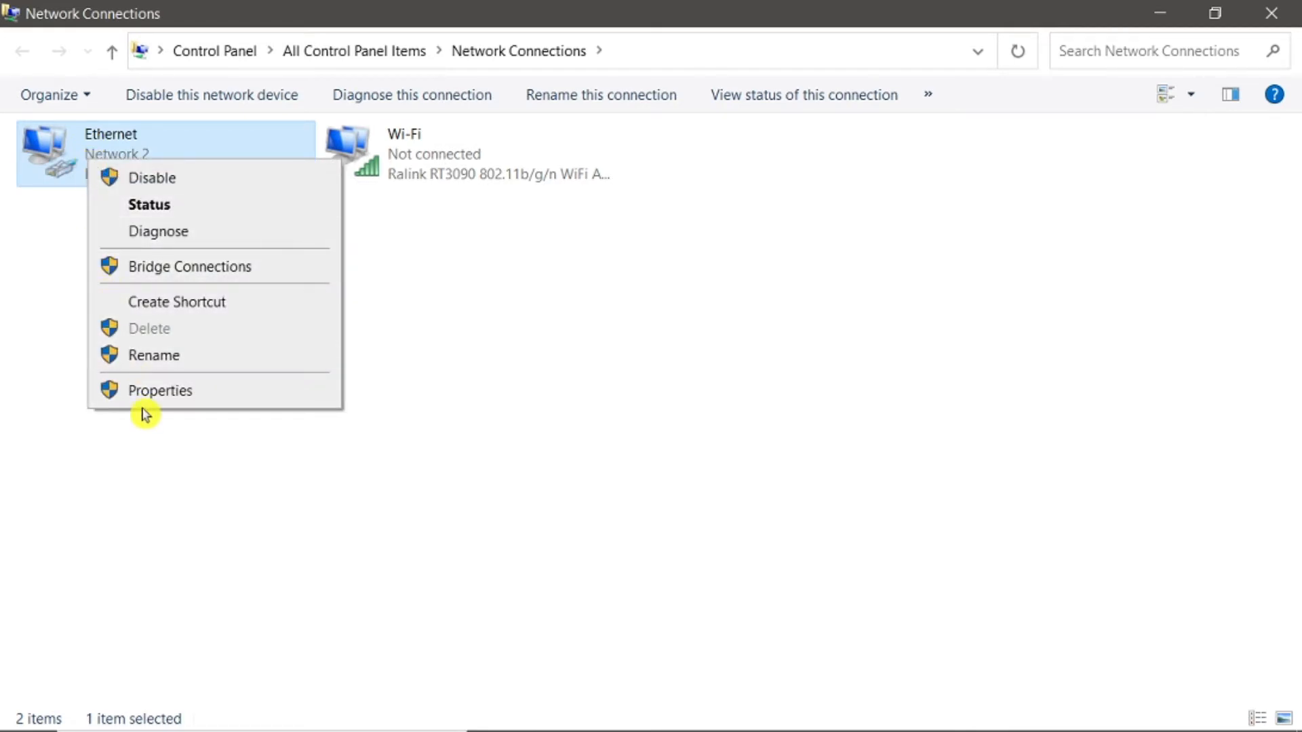
left_click(175, 403)
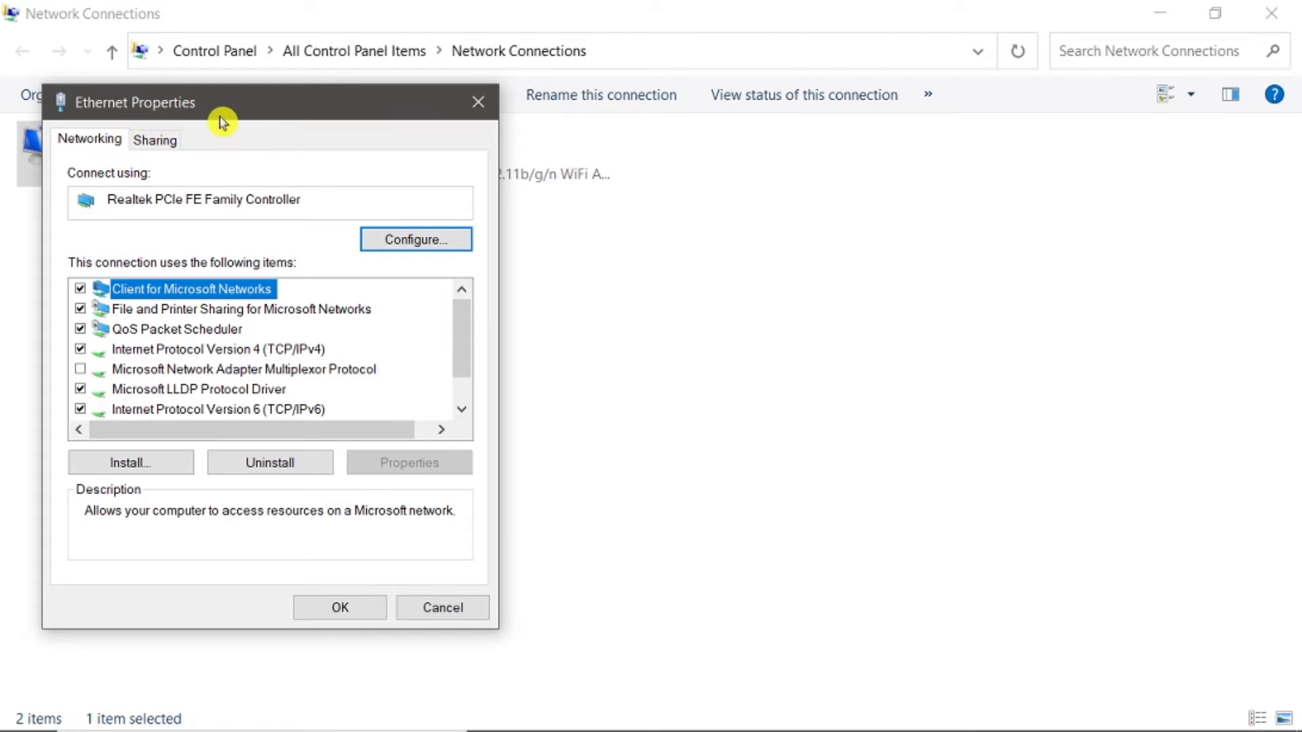
left_click_drag(222, 112, 445, 103)
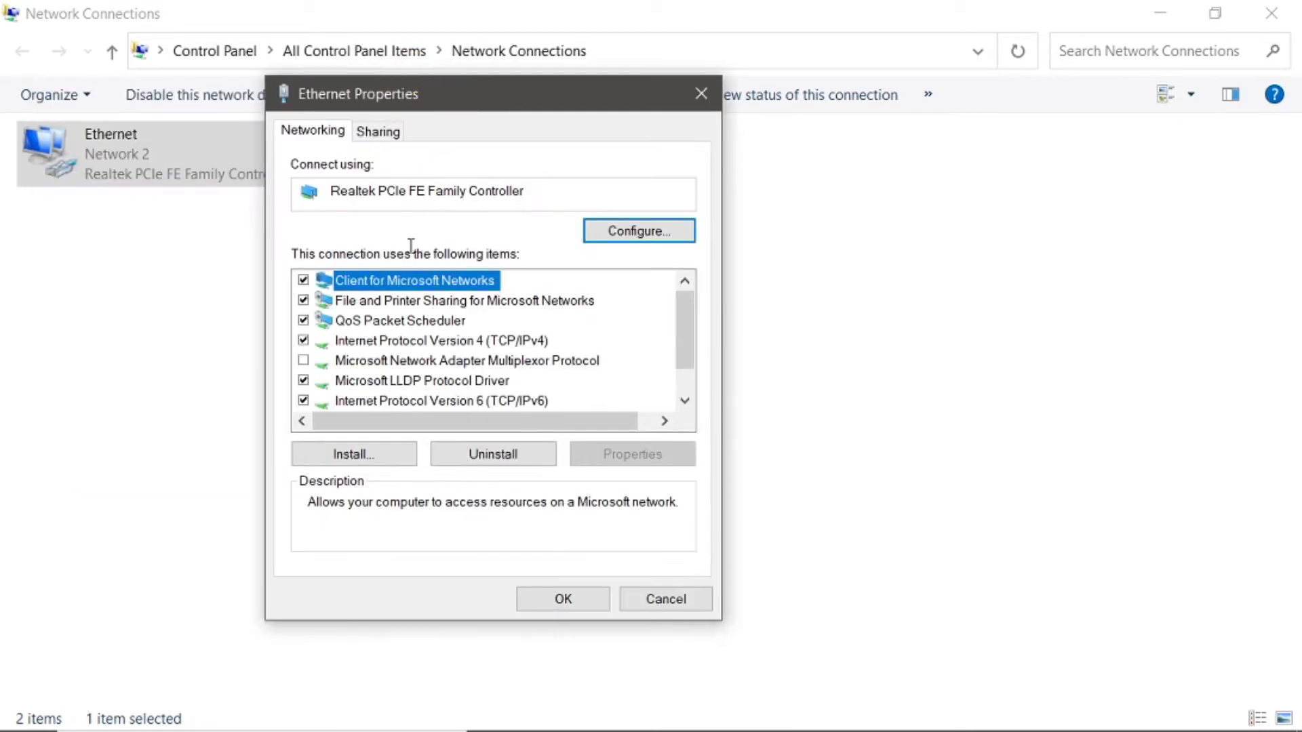
left_click(429, 343)
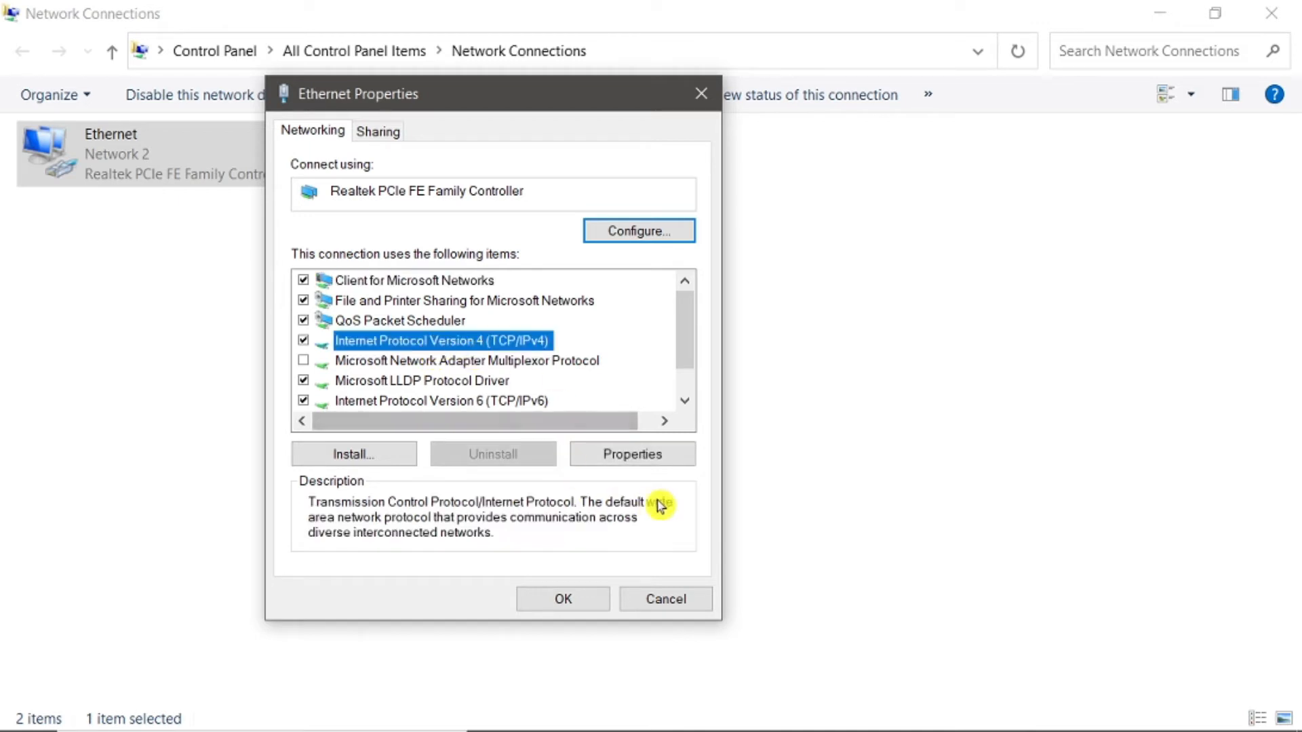
left_click(652, 463)
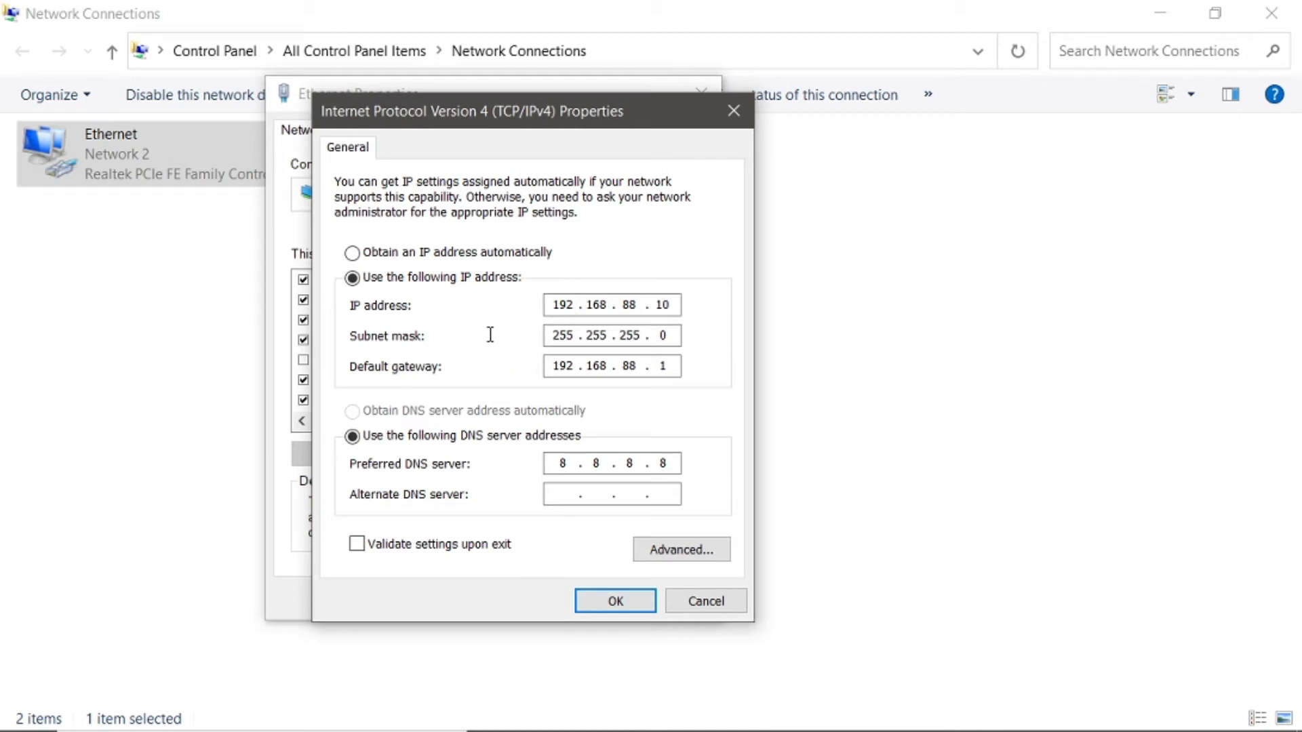
left_click(622, 603)
left_click(563, 599)
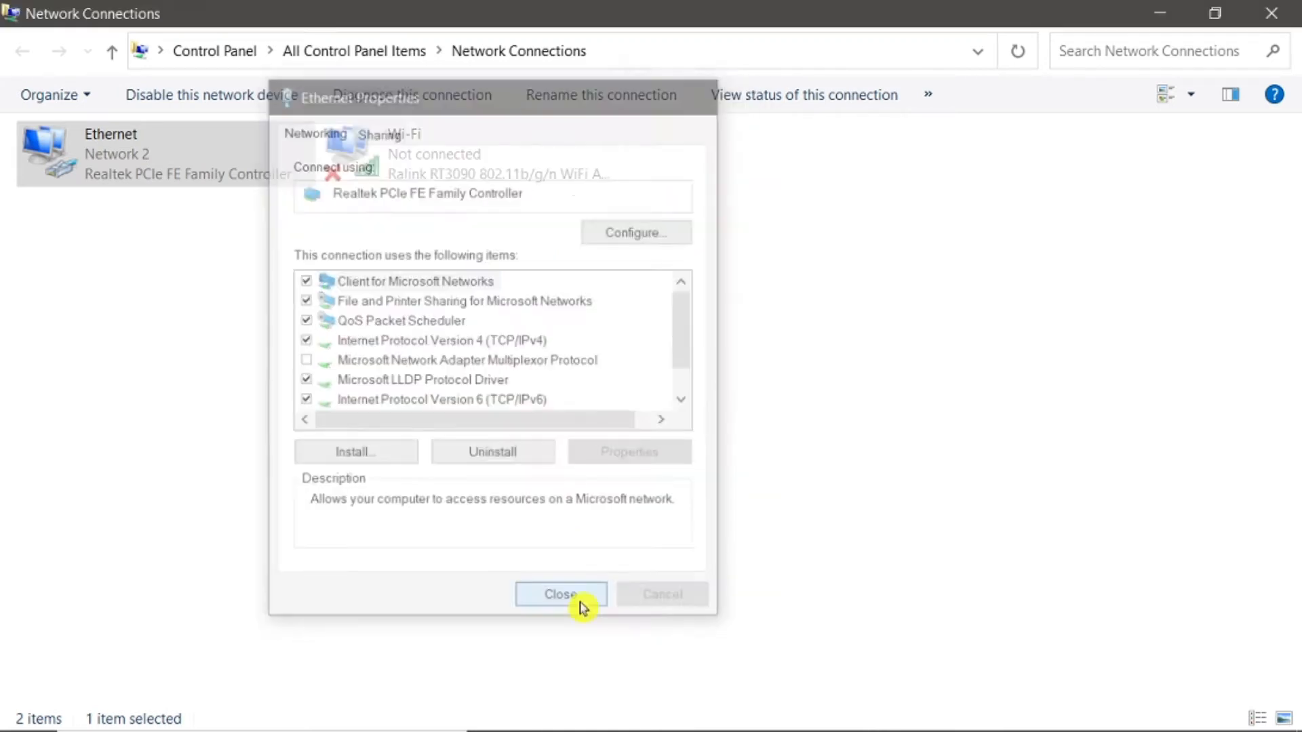
Step: View the Ethernet connection's status details, including its IPv4 and physical addresses, and close the network windows
right_click(90, 163)
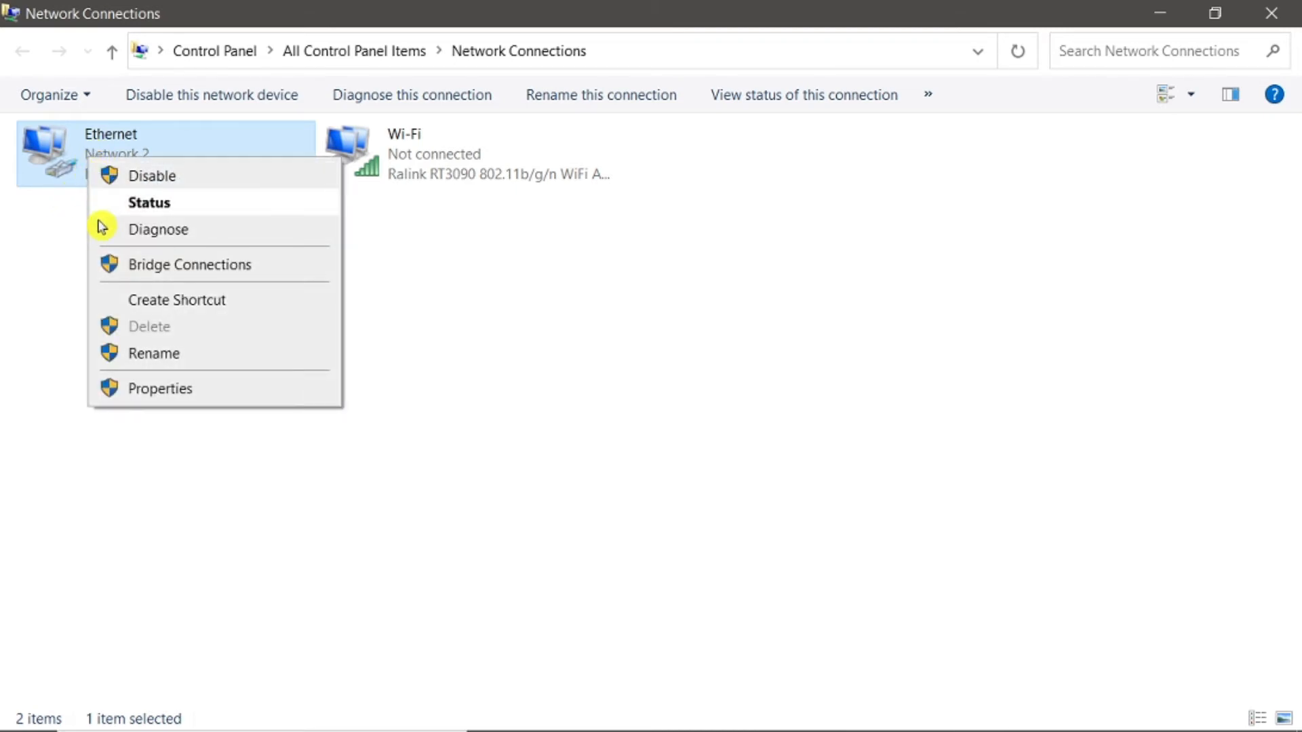
left_click(179, 203)
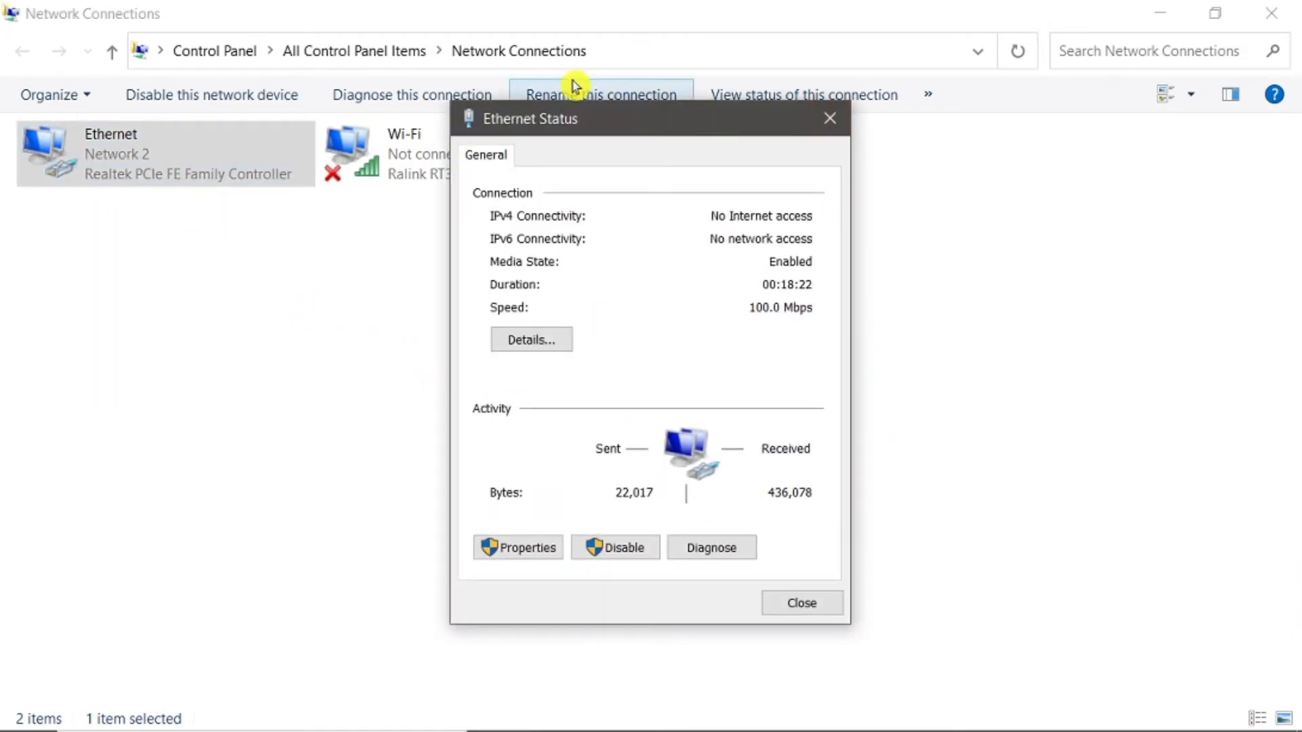
left_click(533, 342)
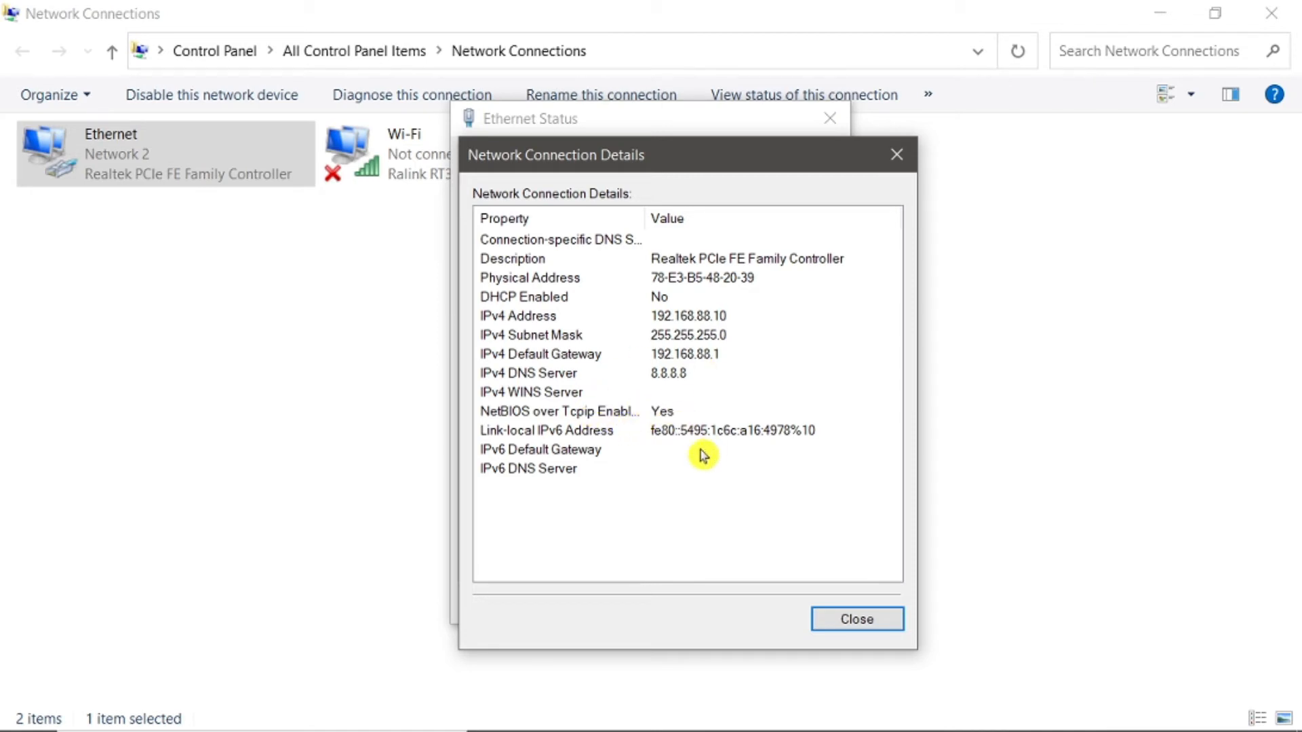
left_click(841, 619)
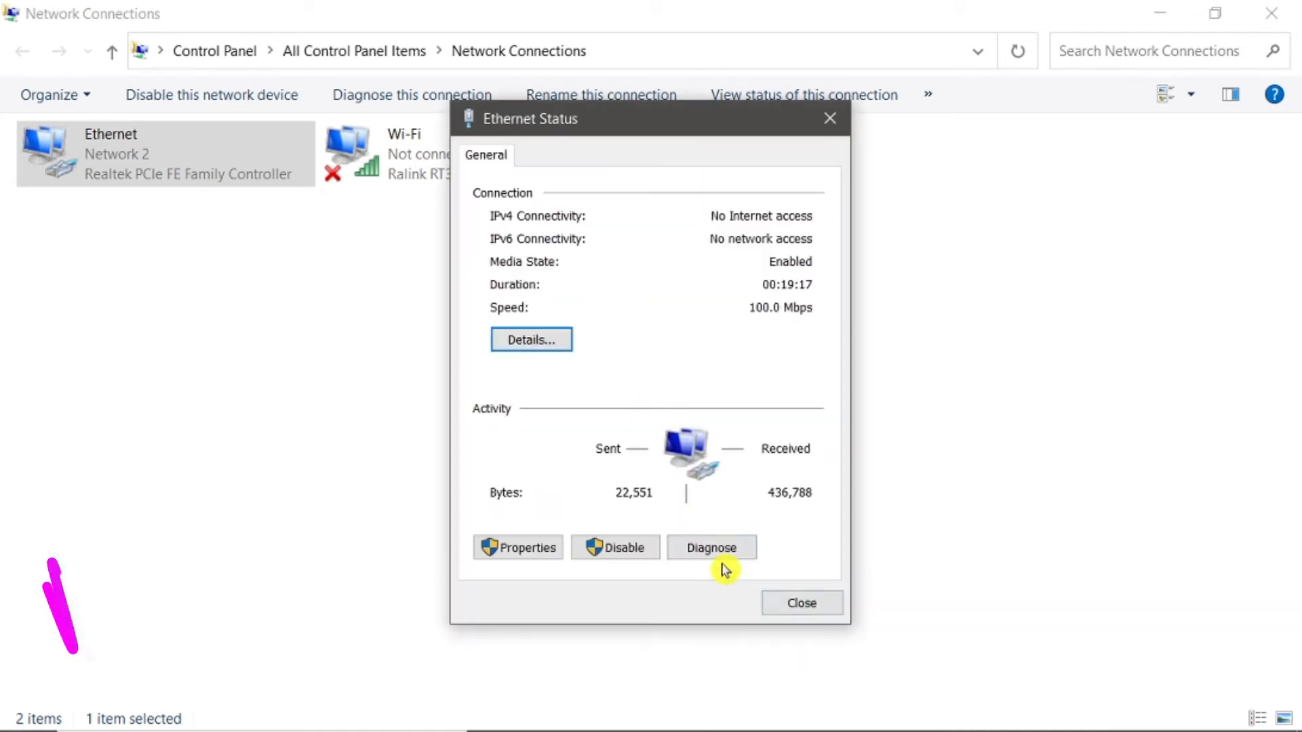
left_click(811, 610)
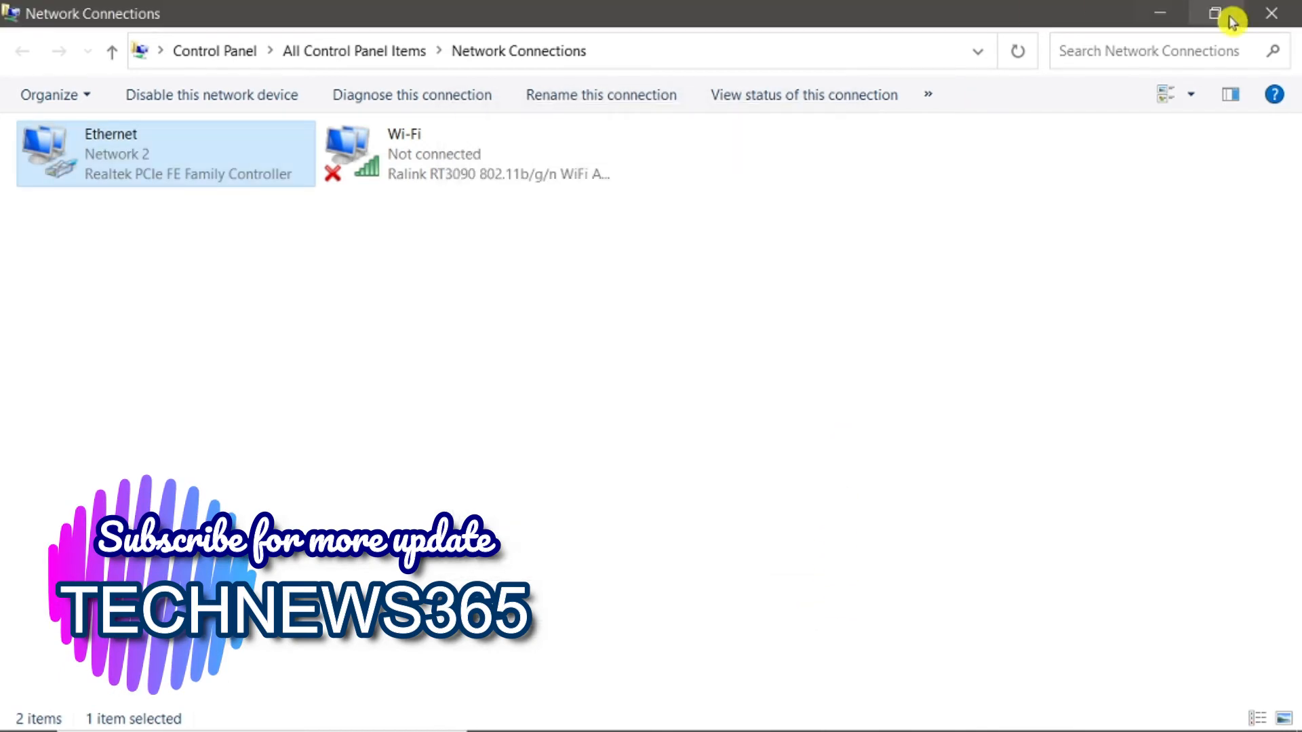
left_click(1272, 14)
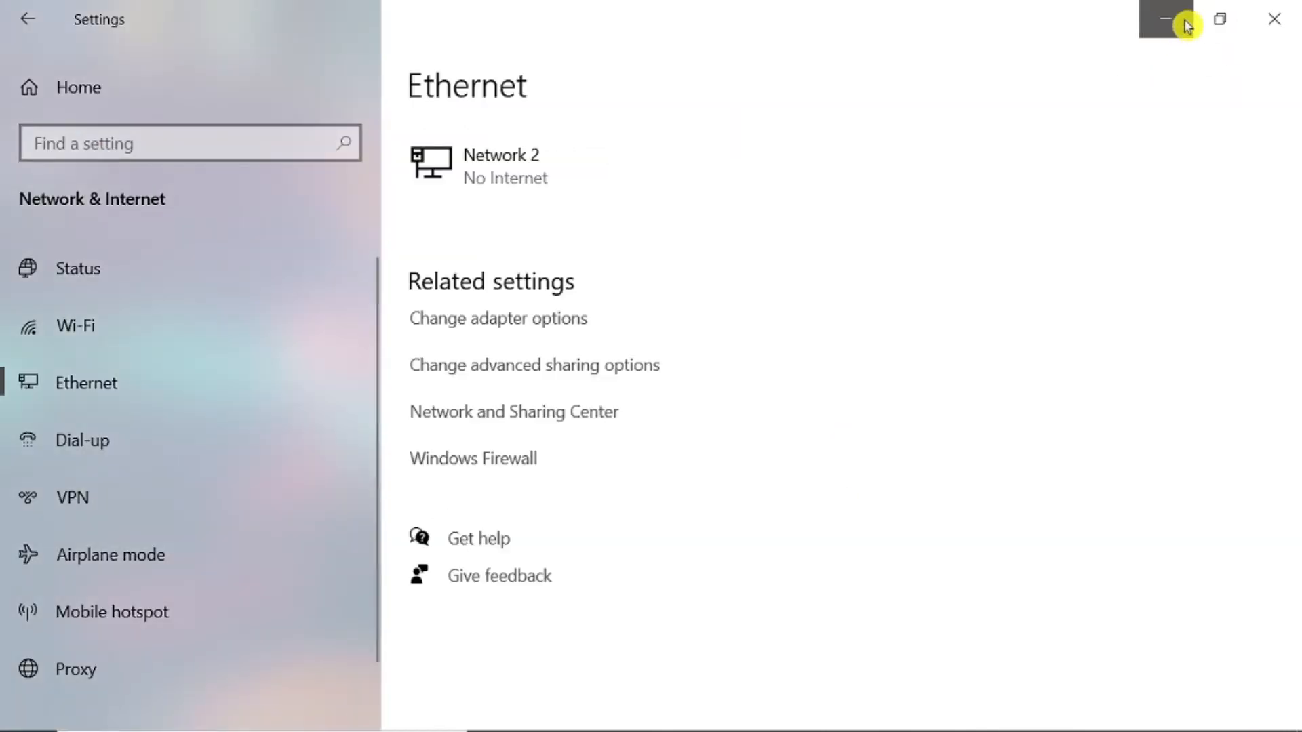
left_click(1285, 17)
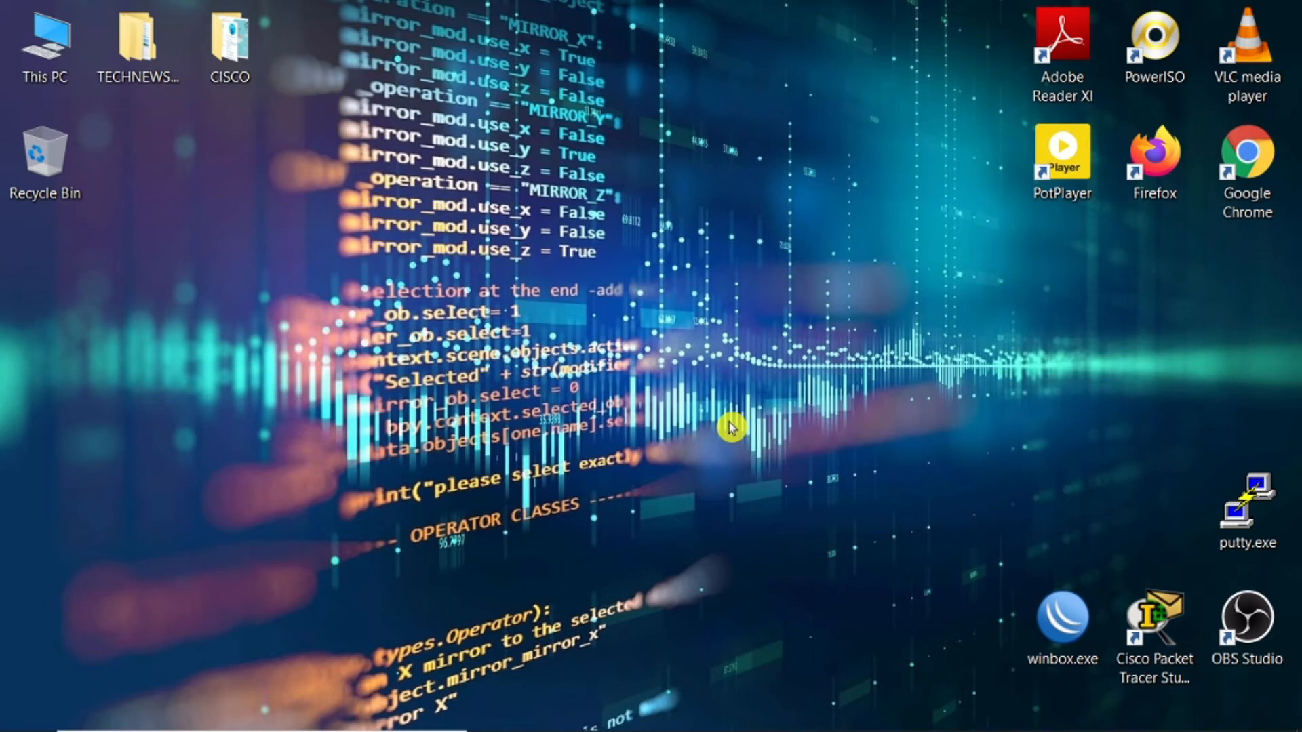
Step: Launch WinBox from the desktop and connect to the discovered MikroTik router by its MAC address as admin
left_click(1063, 629)
double_click(1063, 629)
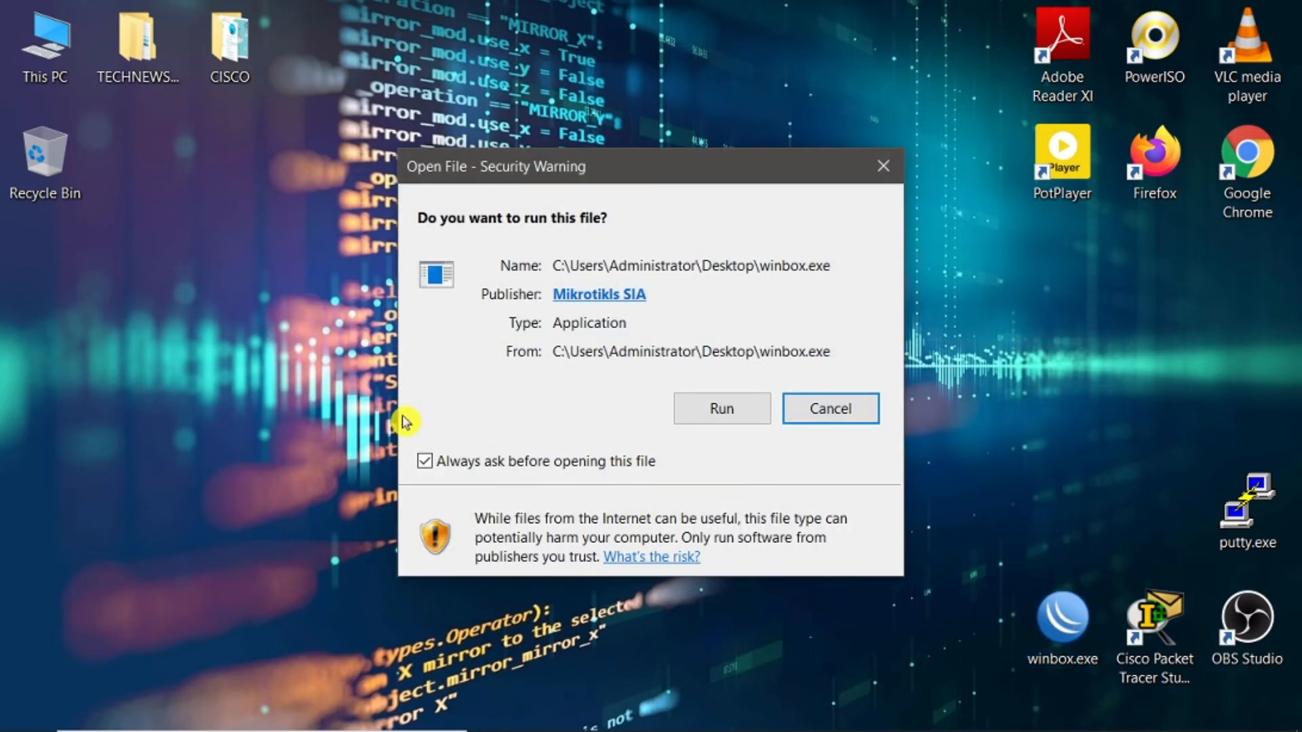
left_click(712, 414)
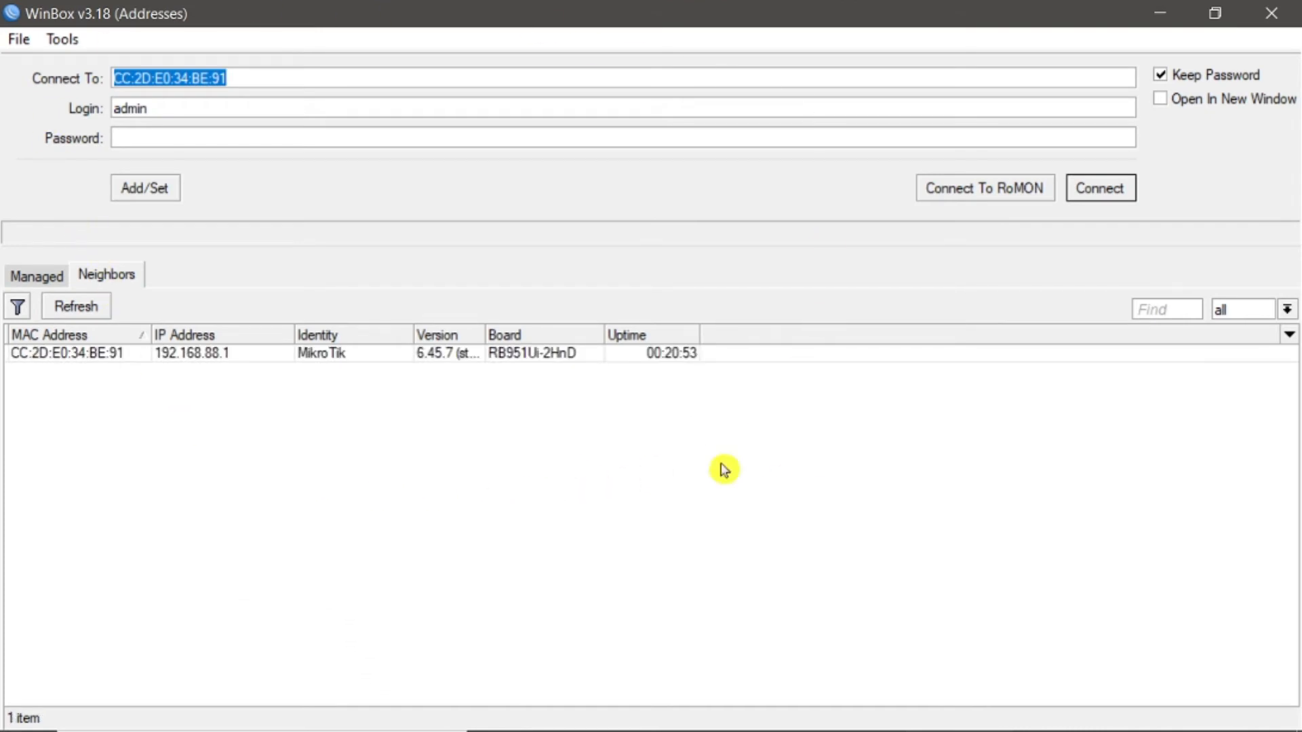
left_click(71, 363)
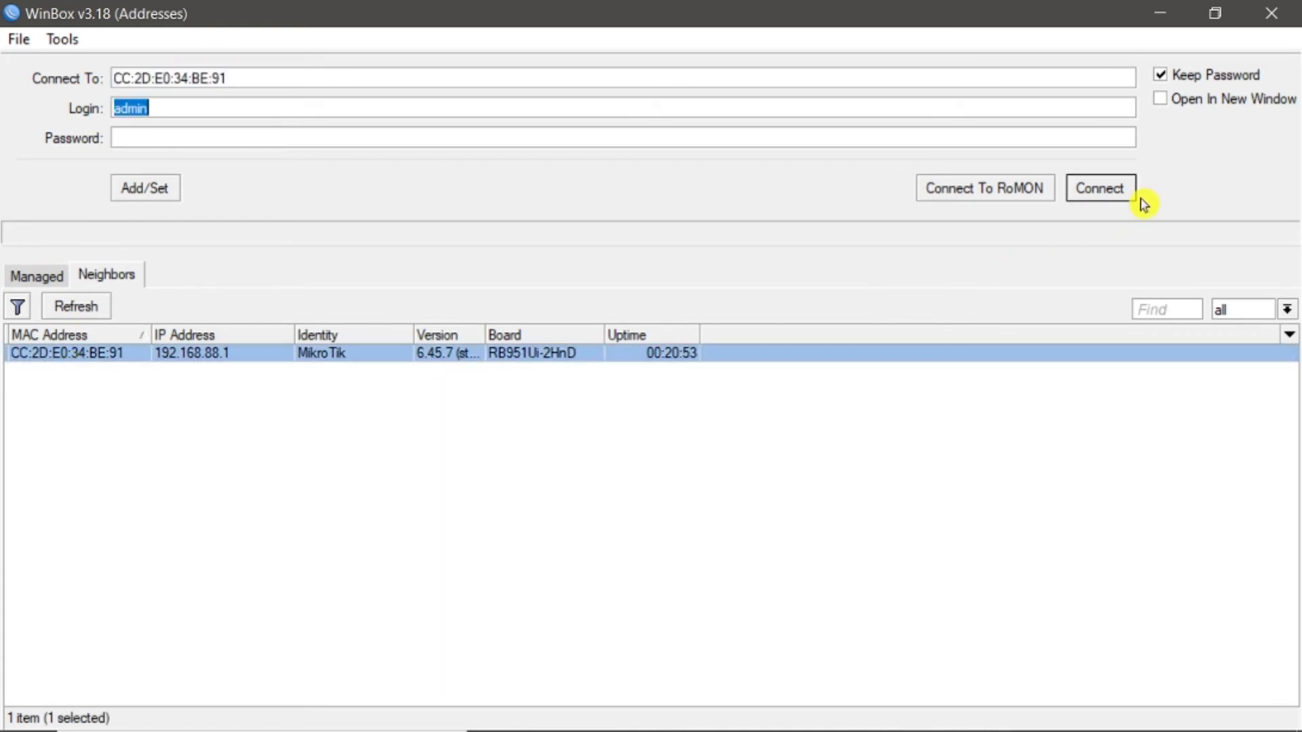
left_click(1112, 192)
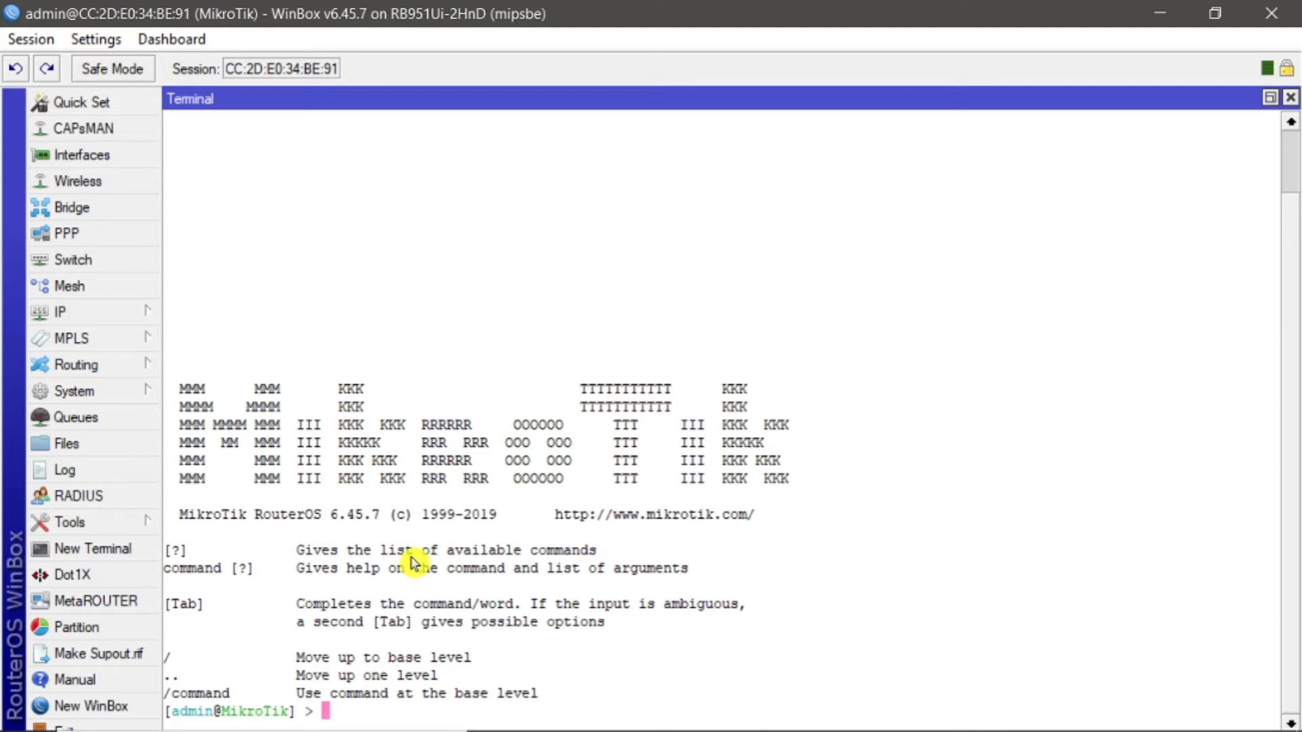
Step: Make the router's ARP entry for 192.168.88.10 on ether2_LAN static
left_click(99, 315)
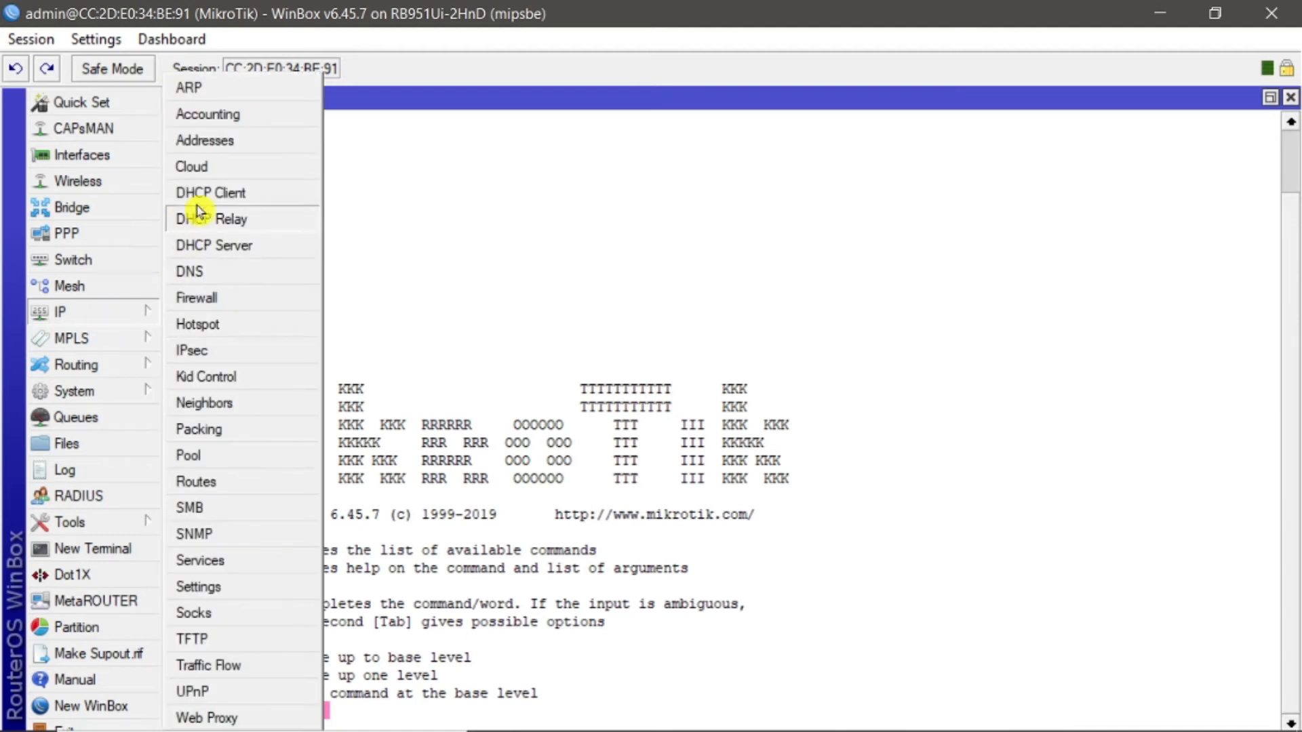
left_click(210, 93)
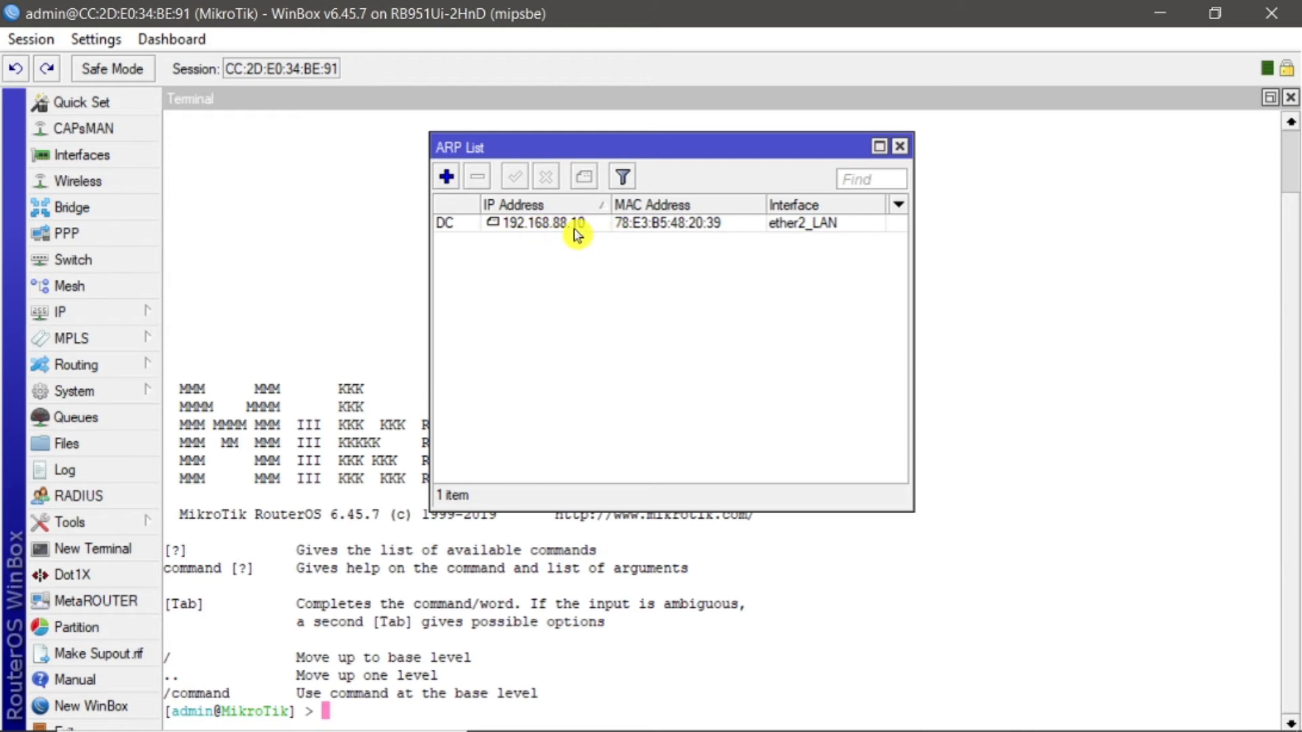
left_click(529, 229)
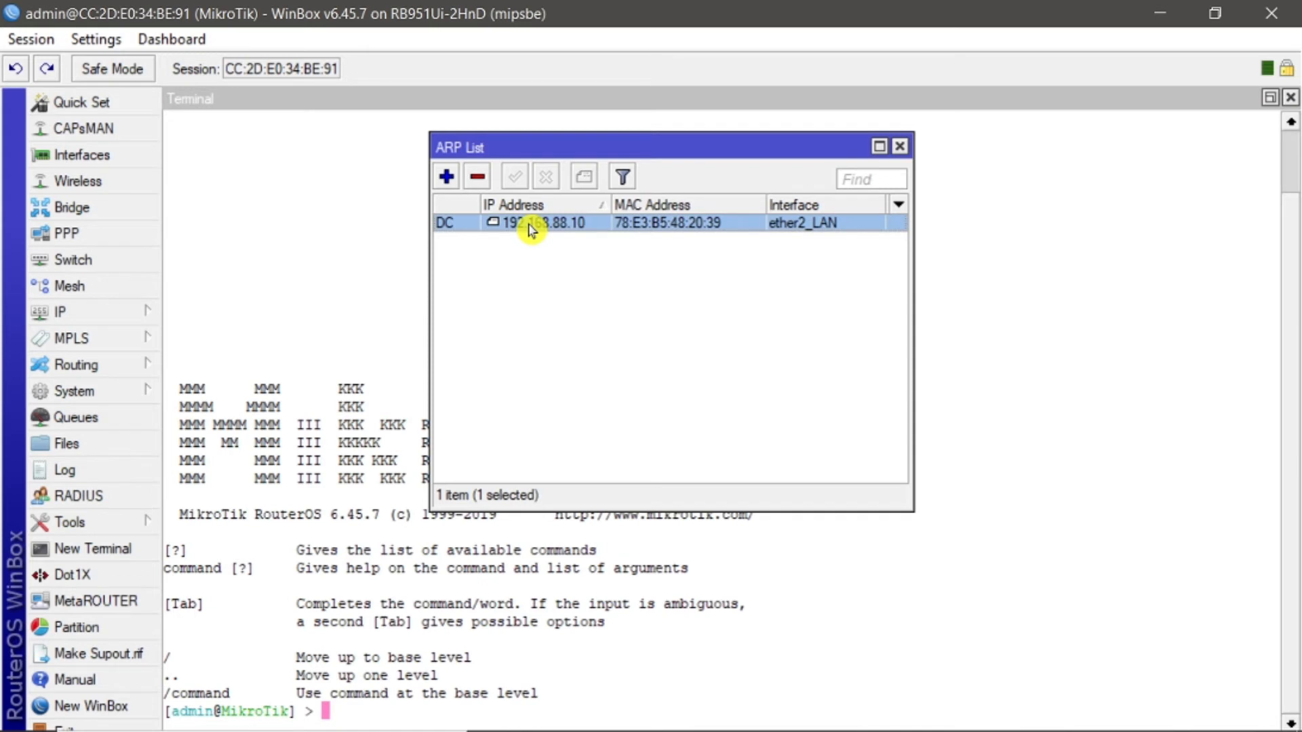
right_click(529, 229)
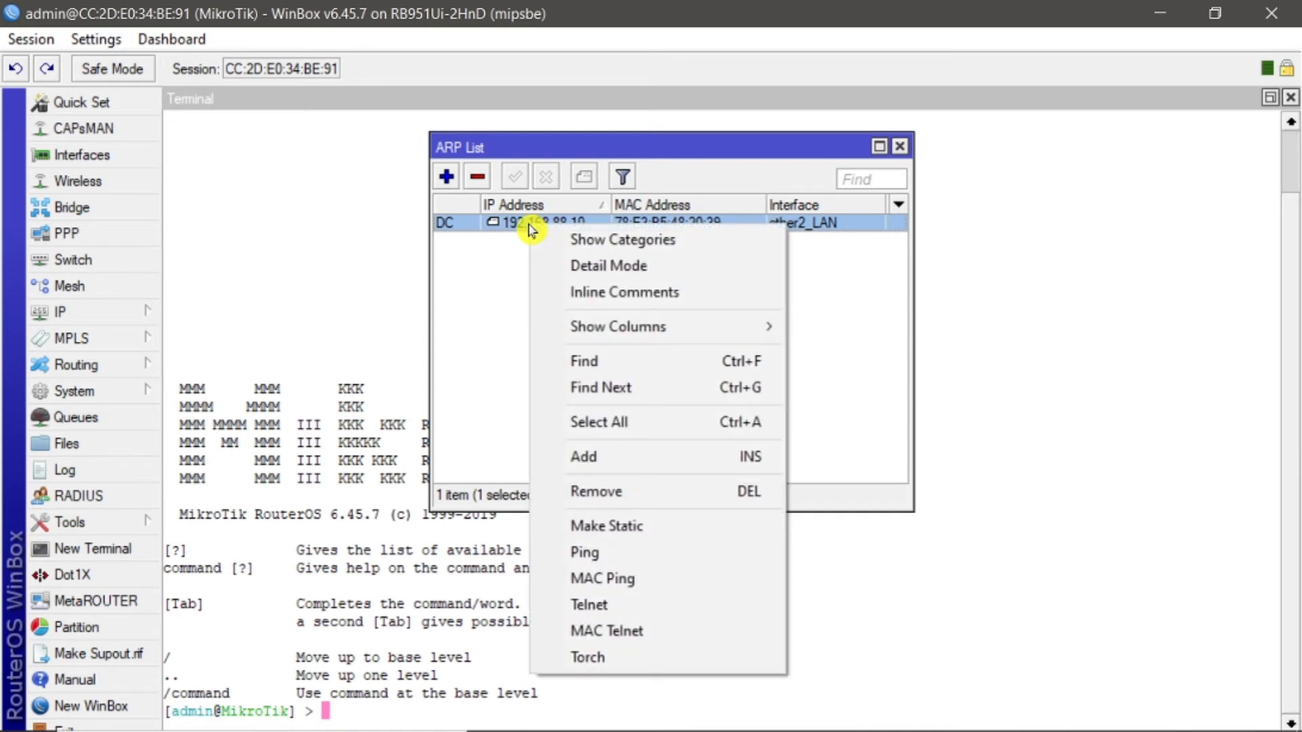
left_click(619, 533)
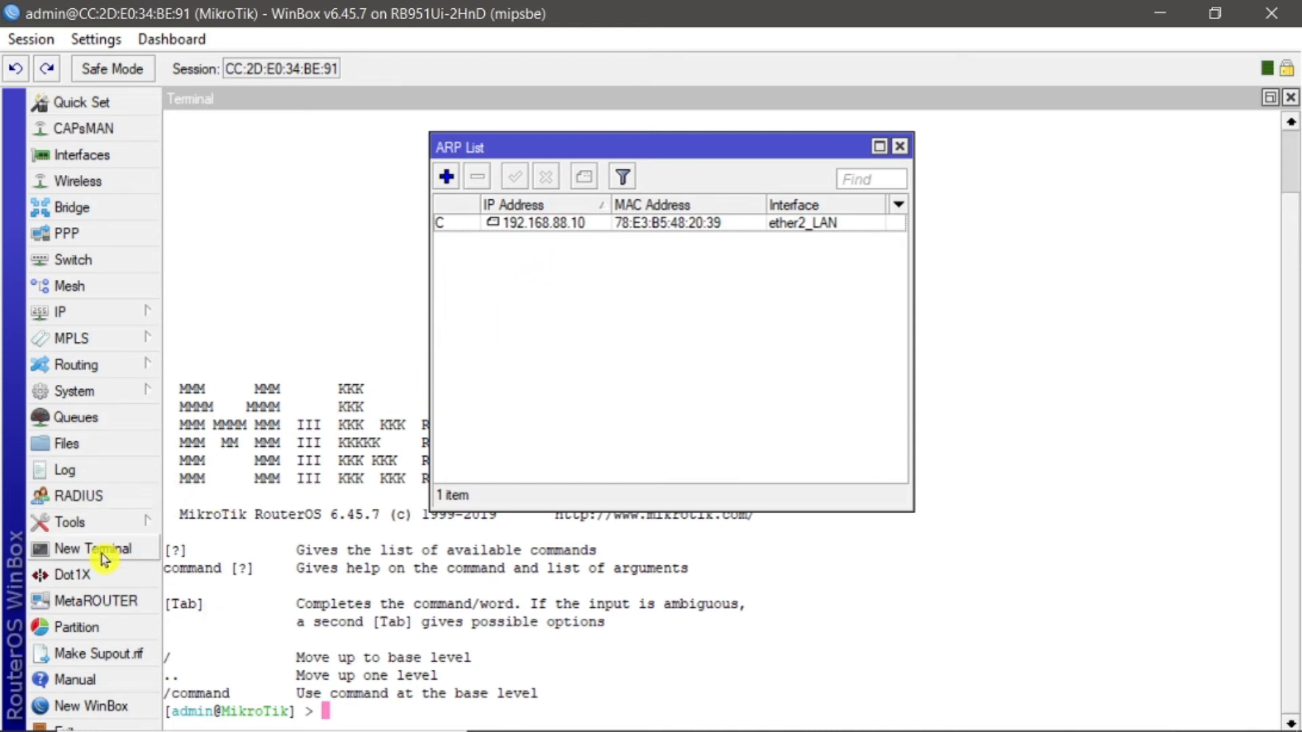
Step: Run an IP Scan on interface ether2_LAN for the address 192.168.88.10
left_click(105, 525)
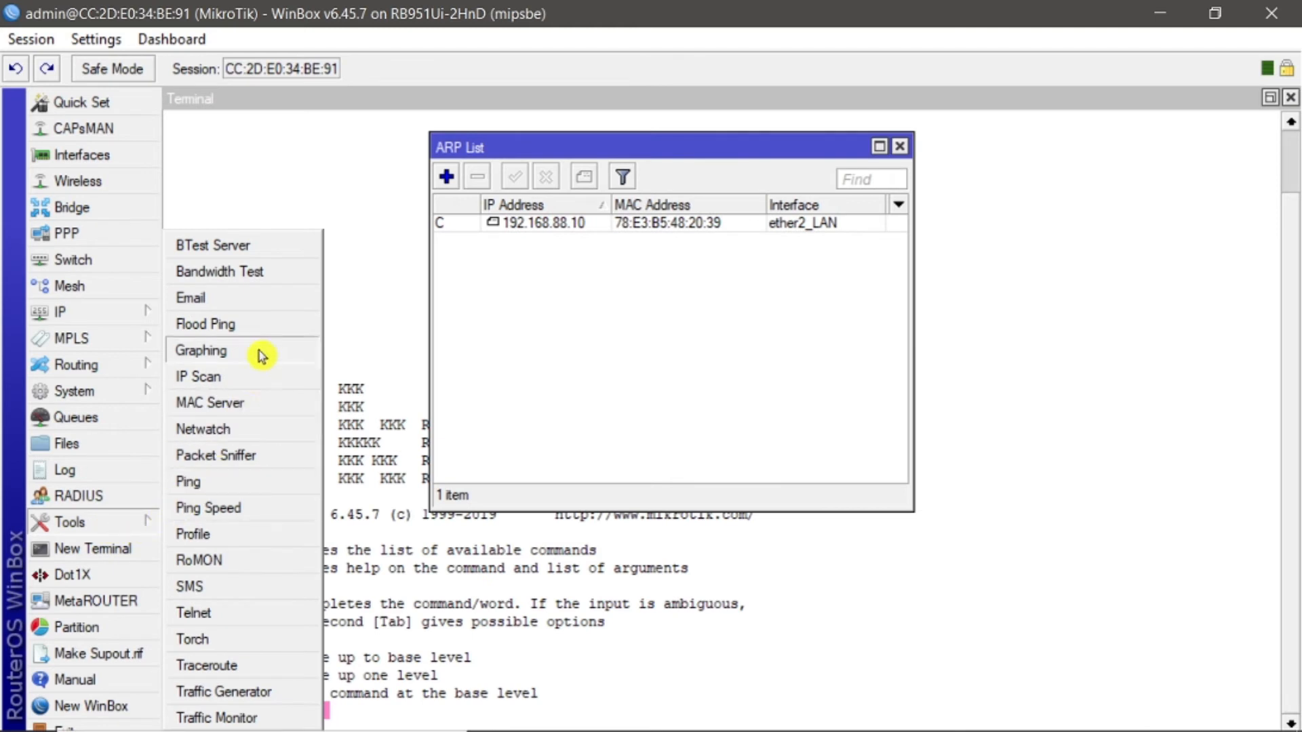
left_click(203, 377)
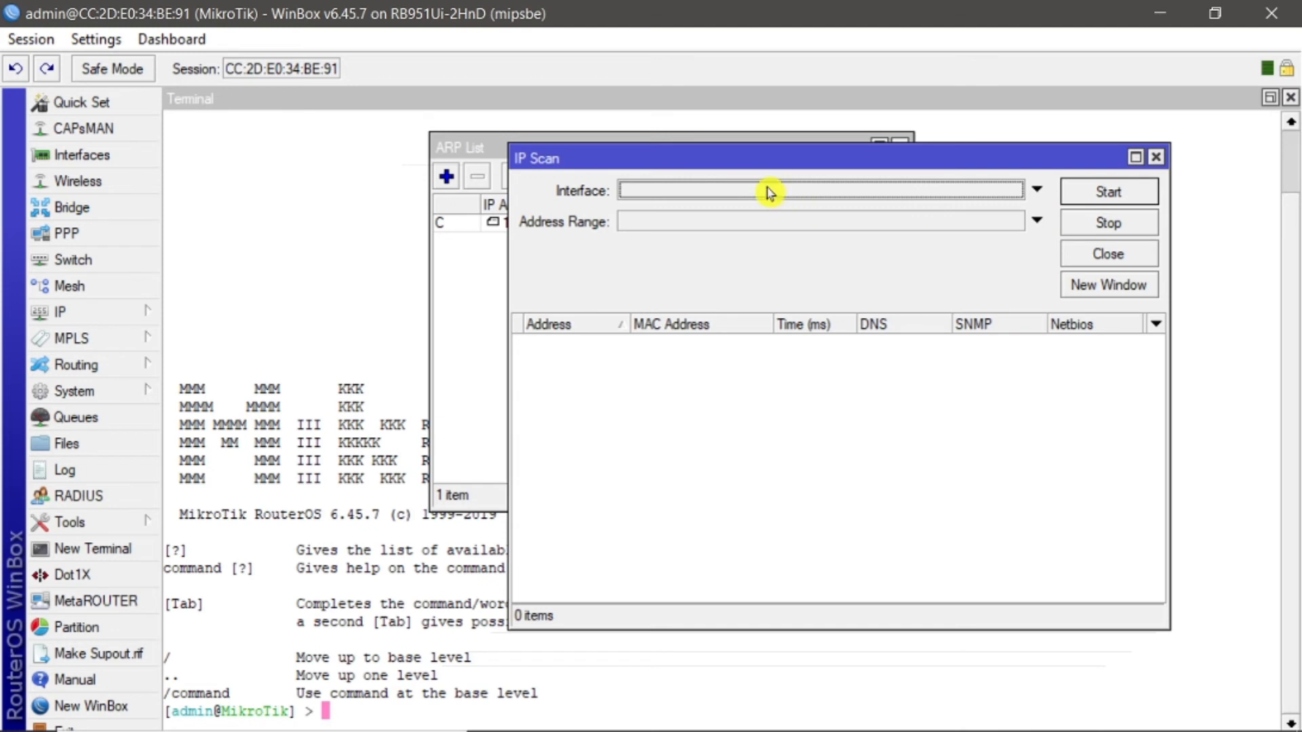
left_click(1037, 193)
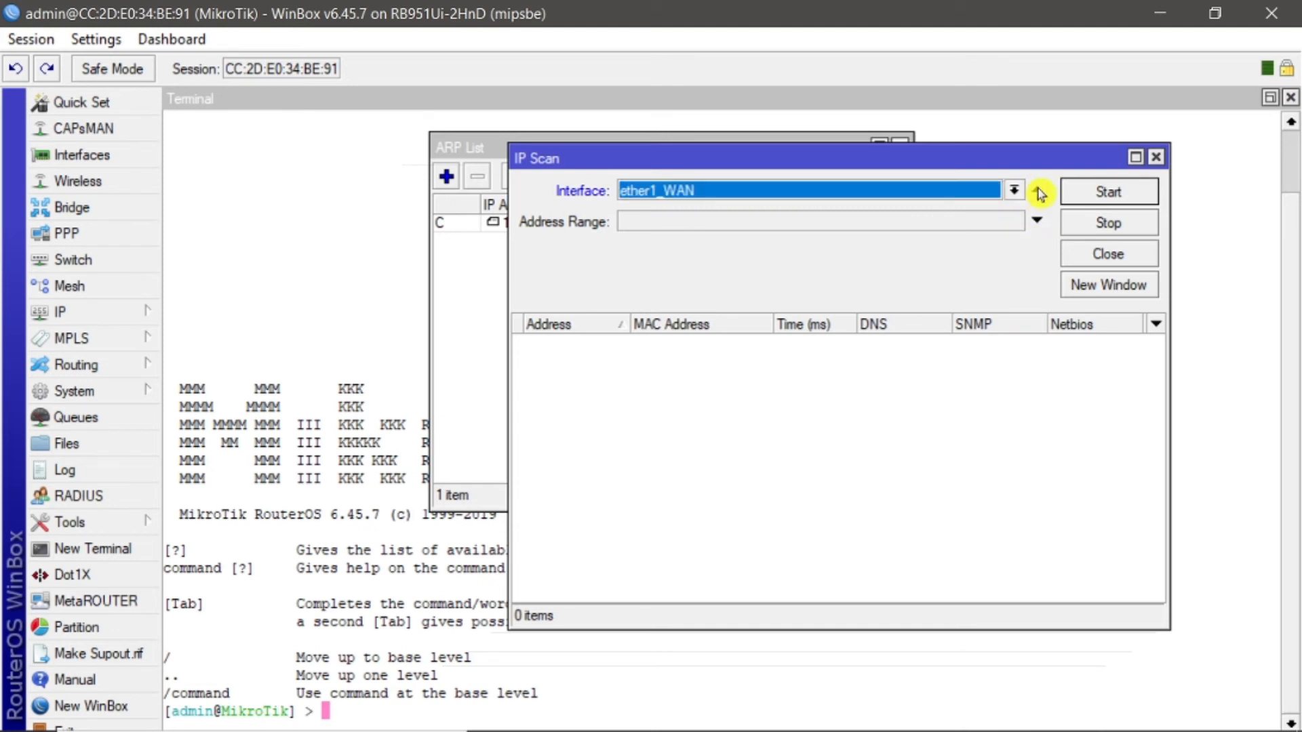
left_click(1038, 191)
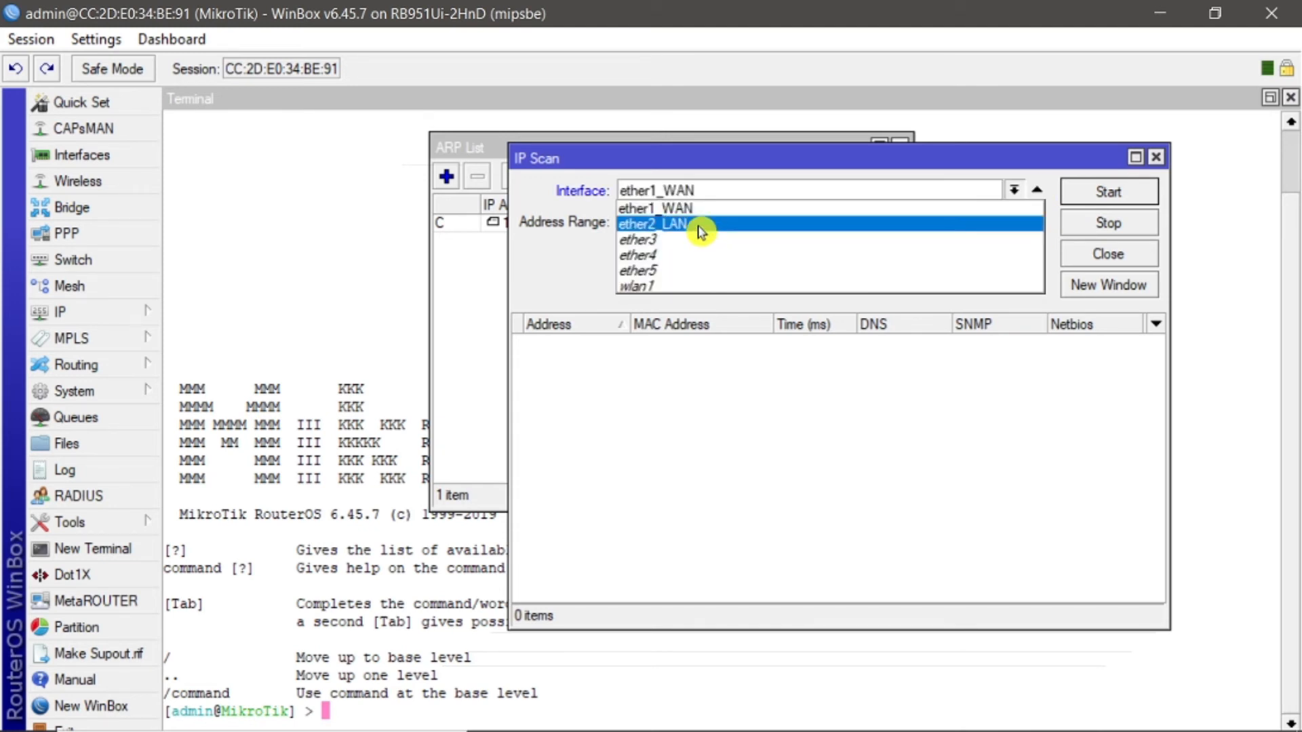
left_click(700, 231)
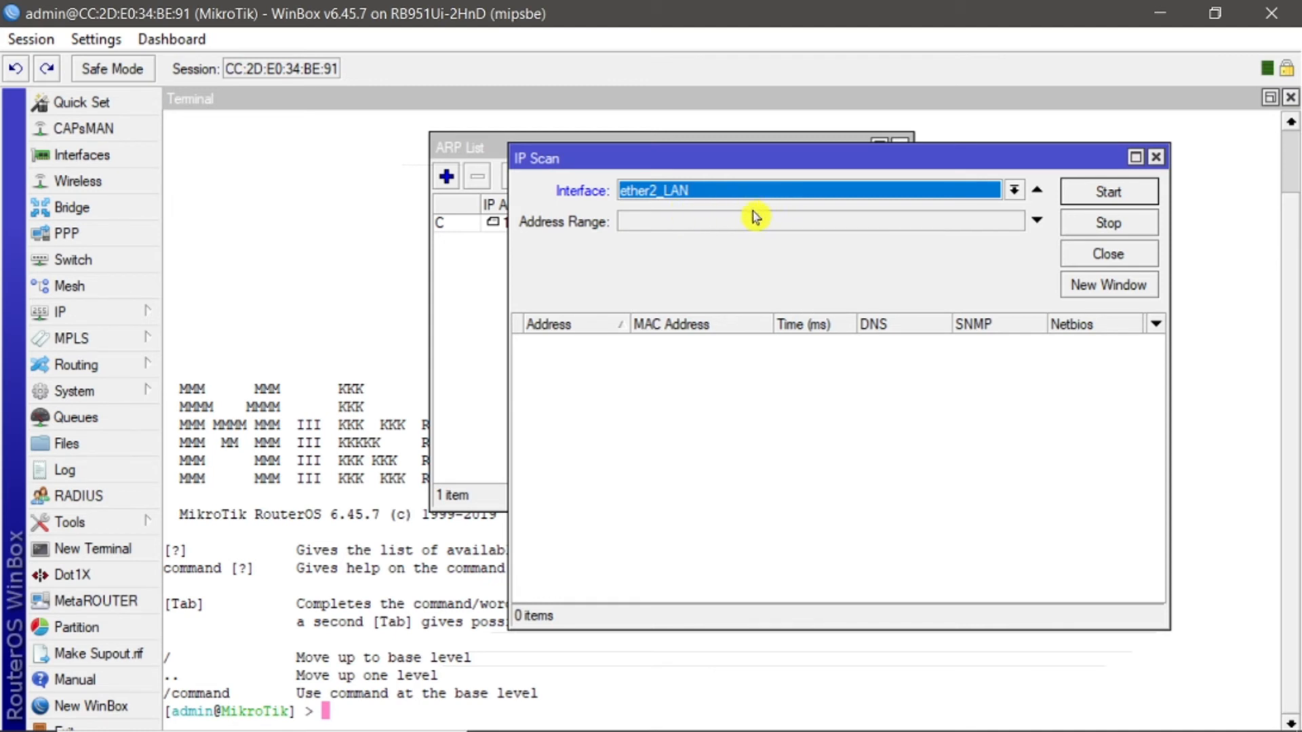
left_click(674, 224)
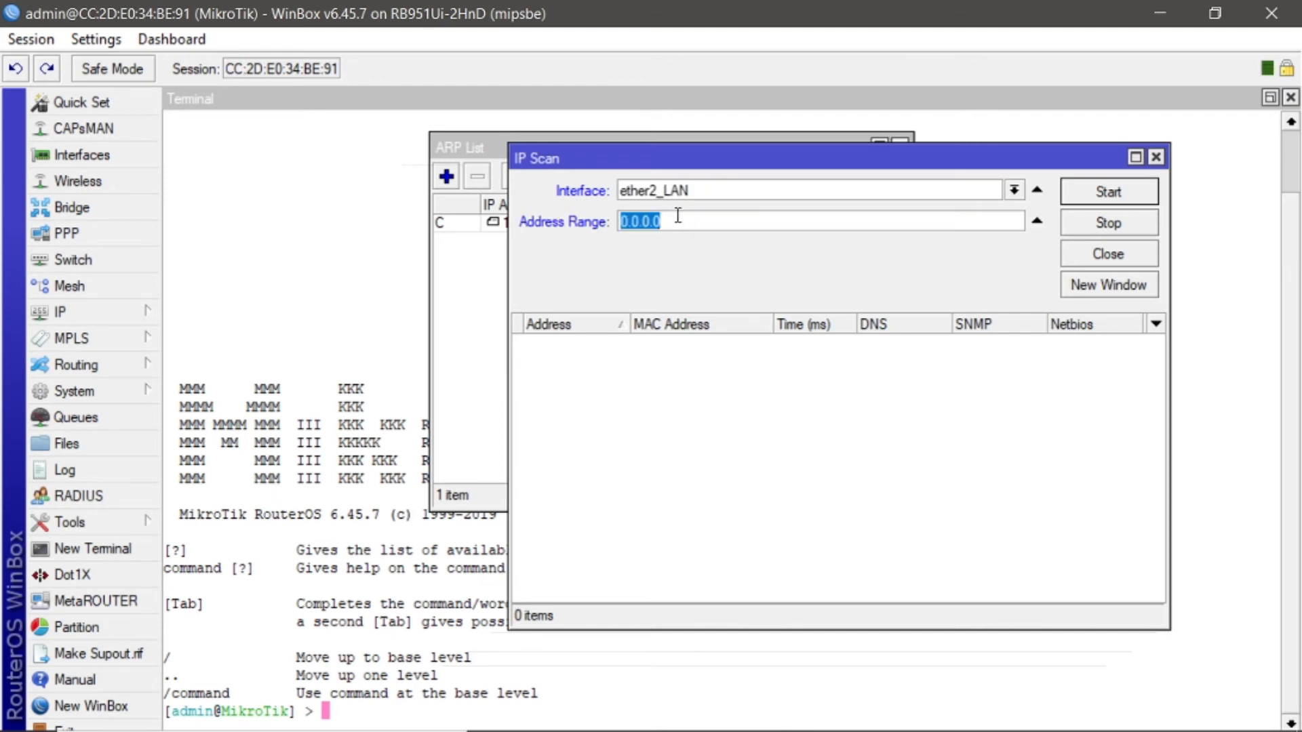
key("BackSpace")
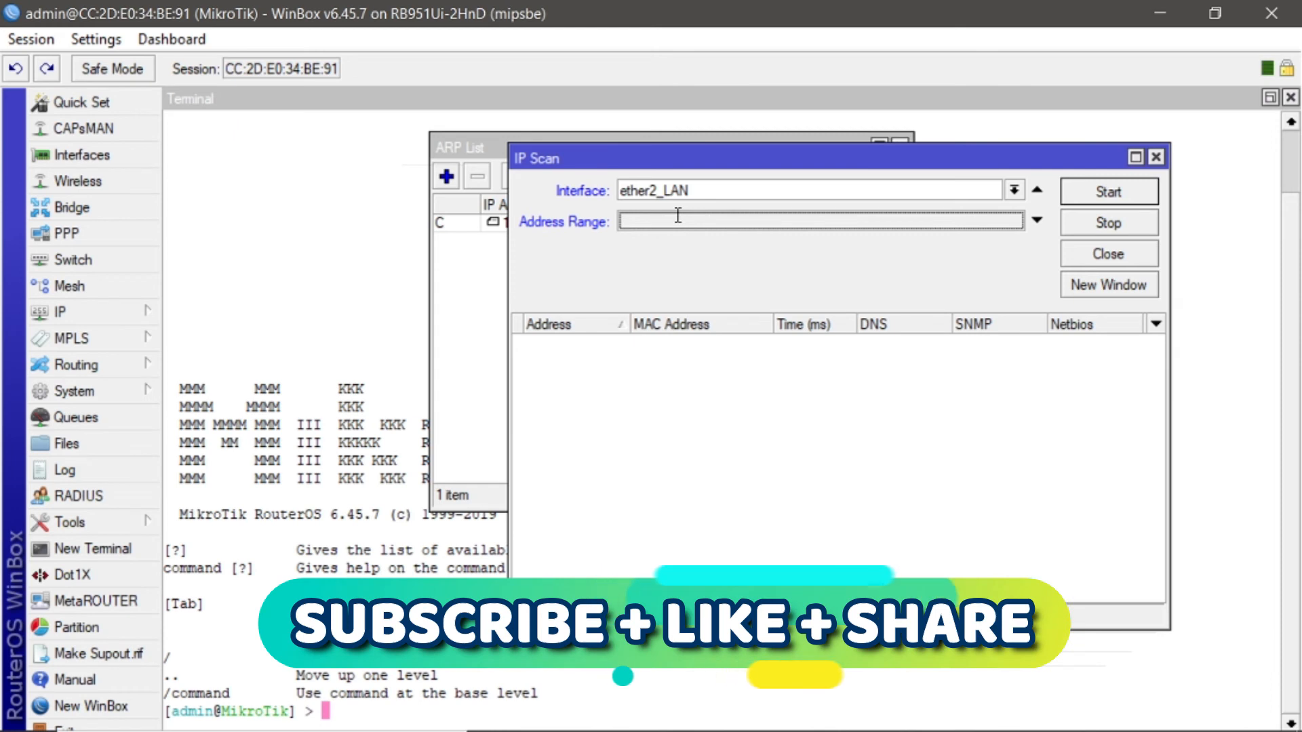
type("192")
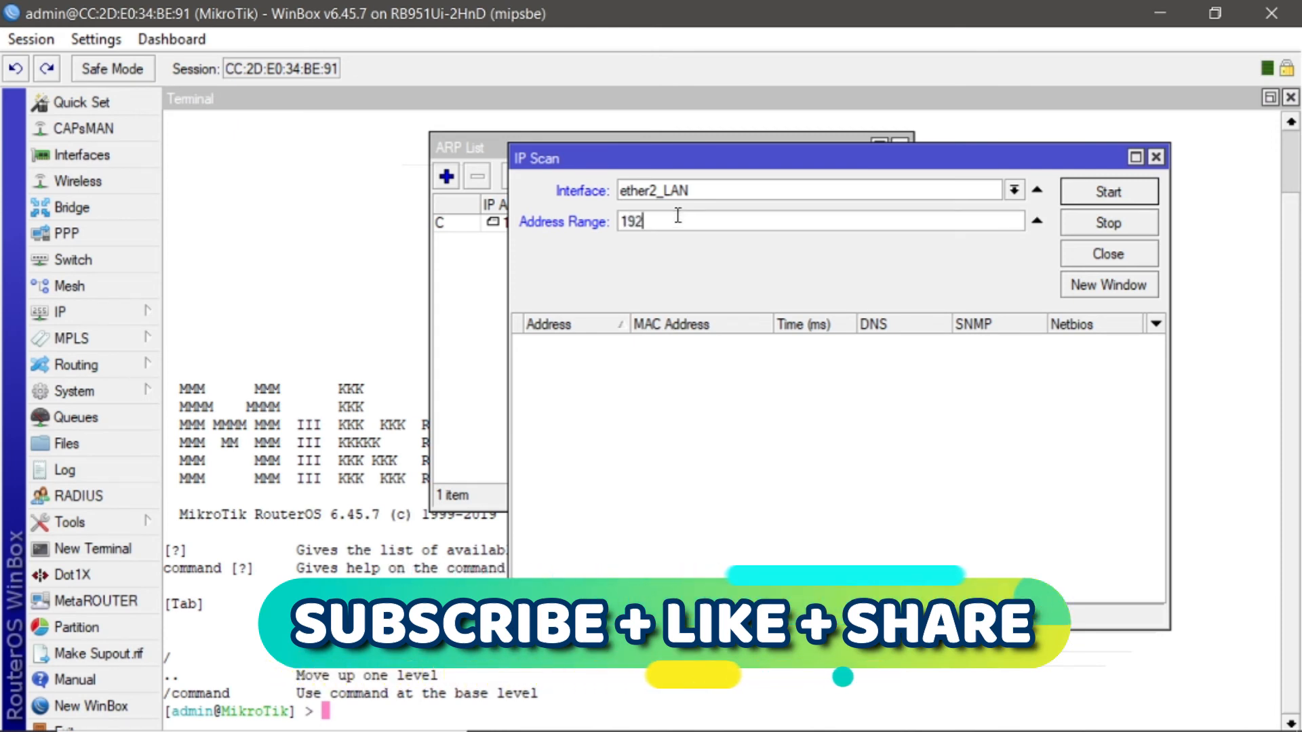
type(".168.88.10")
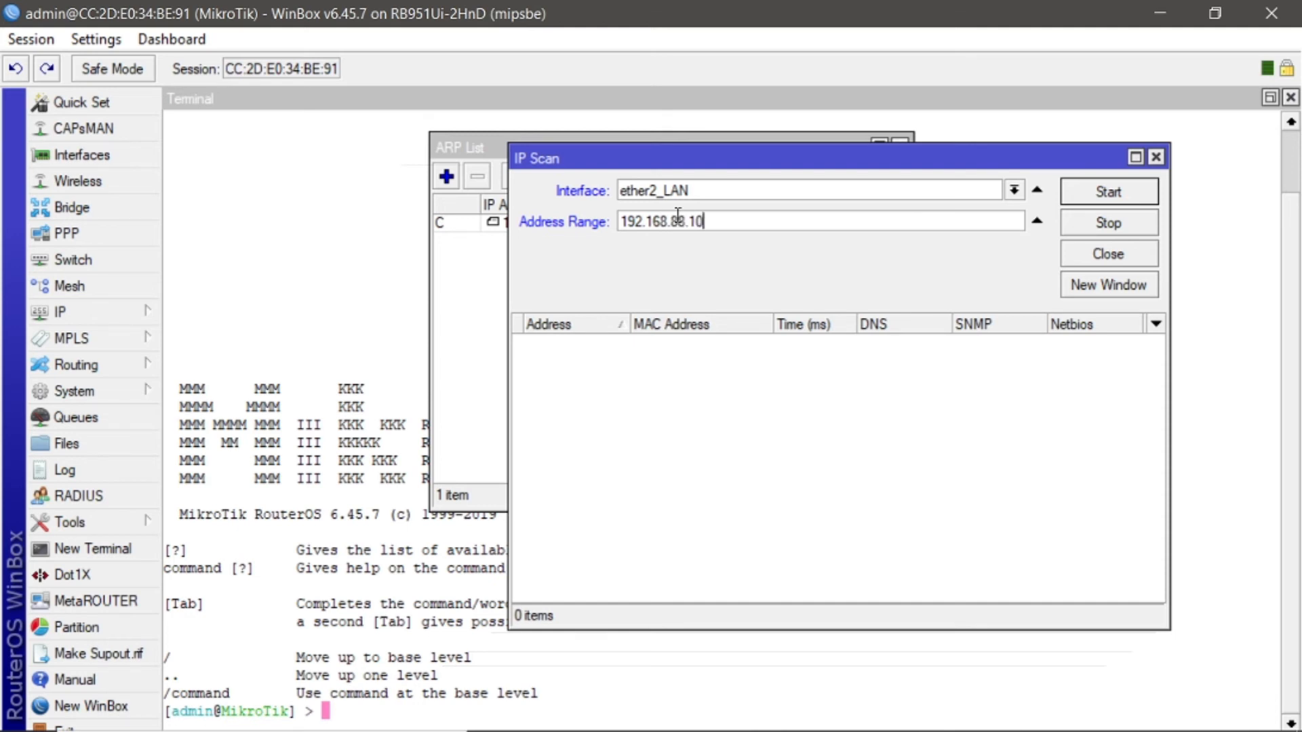
left_click(1115, 198)
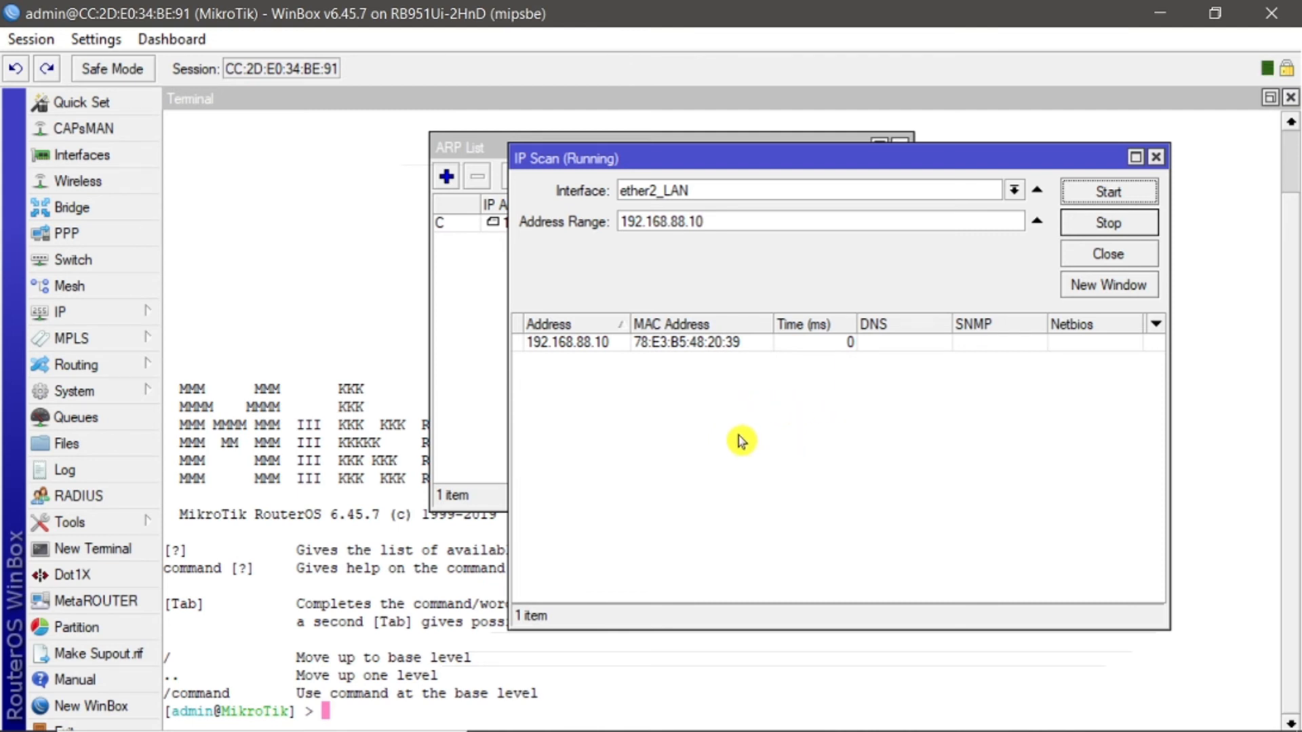
Step: Close the IP Scan and set the ARP mode of interface ether2_LAN to reply-only
left_click(1156, 157)
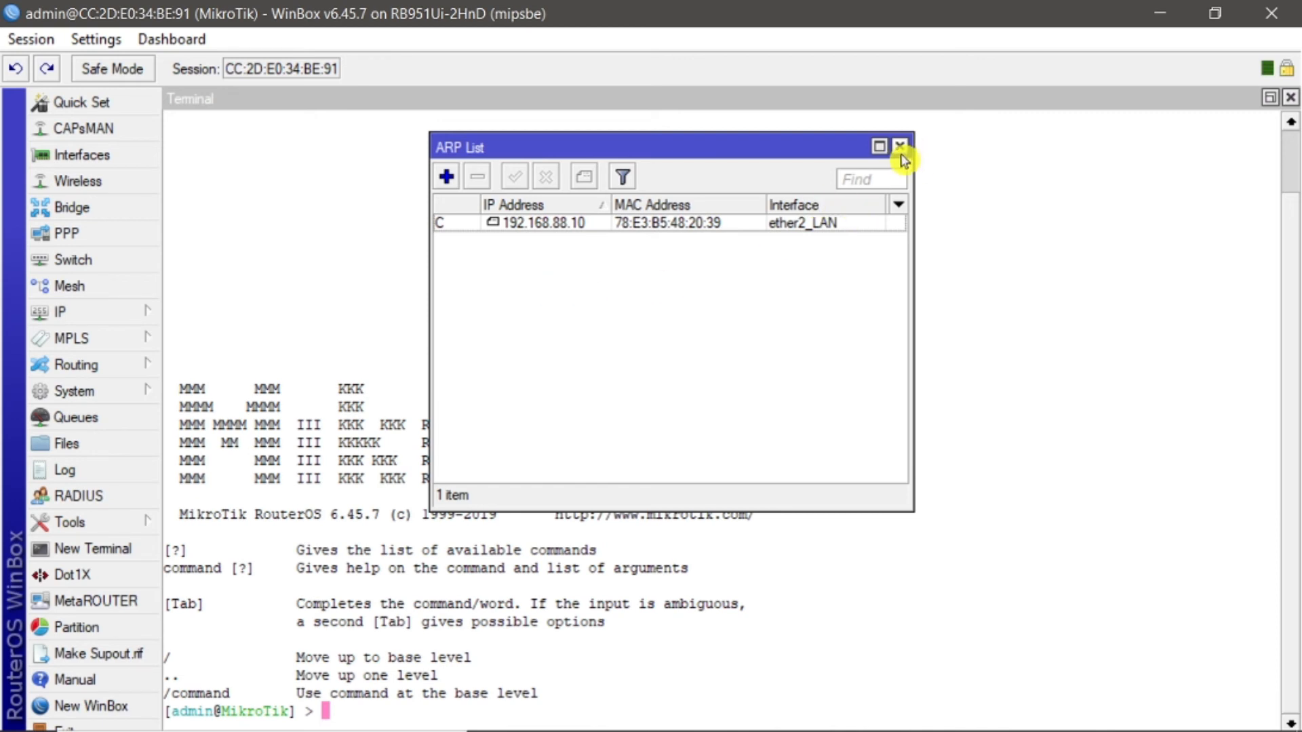
left_click(85, 157)
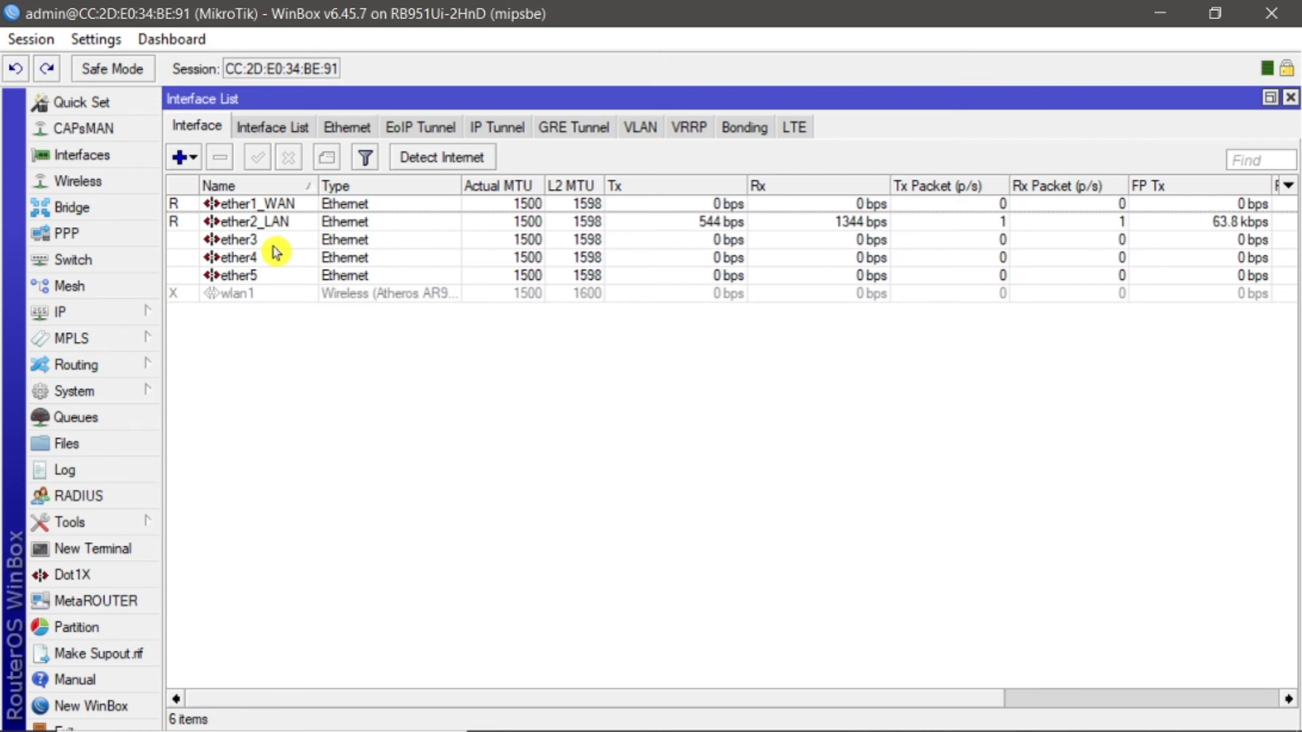
left_click(271, 229)
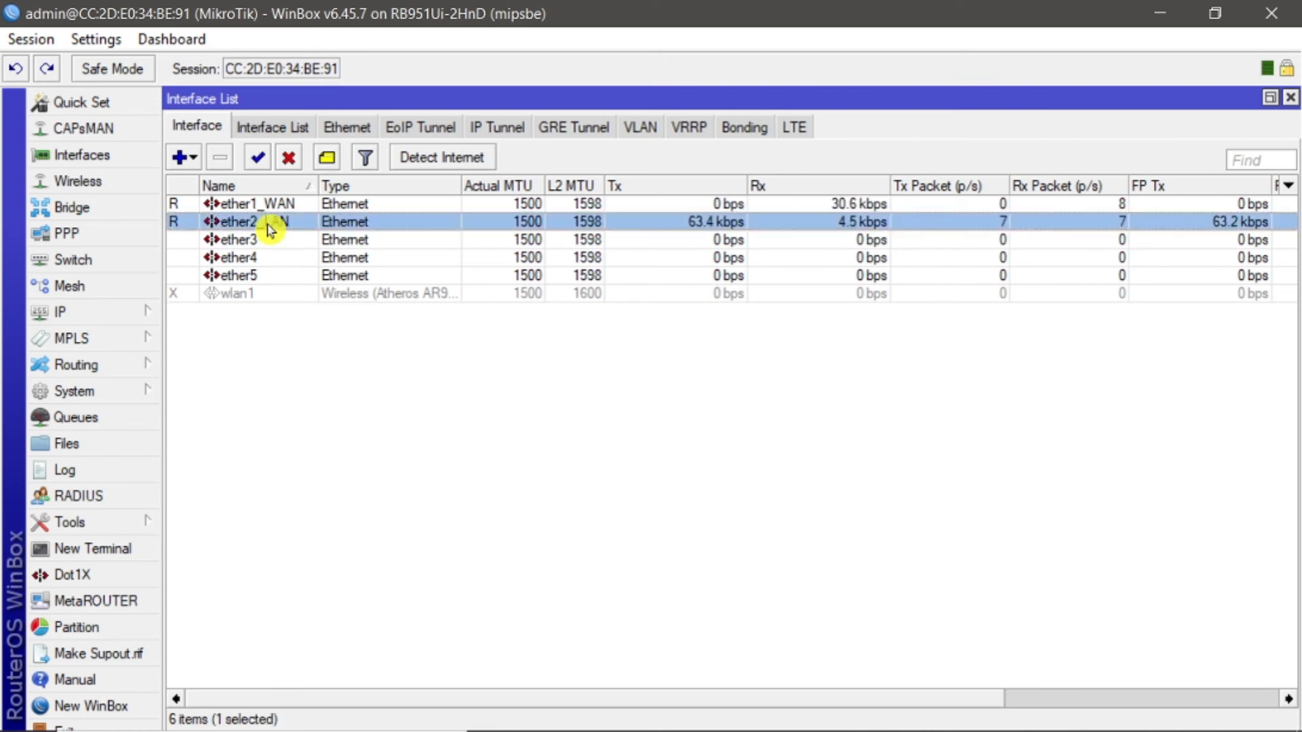
double_click(270, 222)
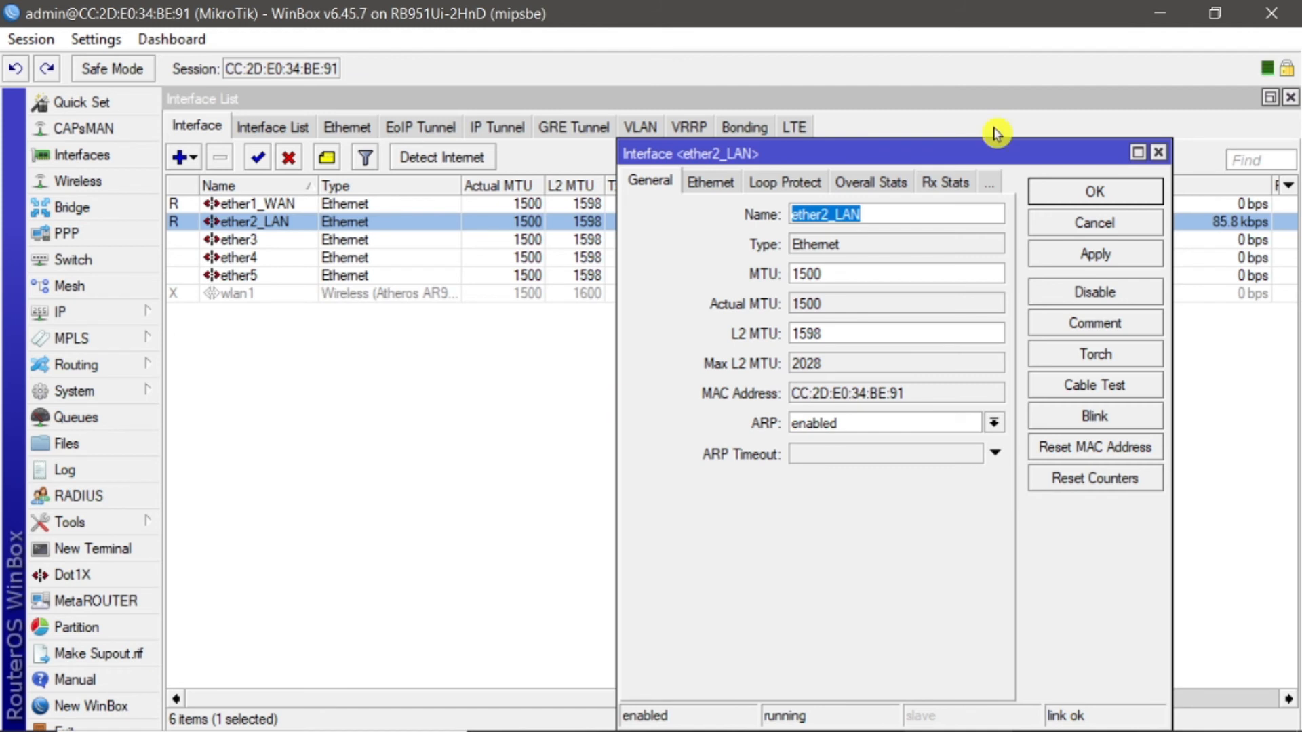
left_click_drag(996, 151, 498, 105)
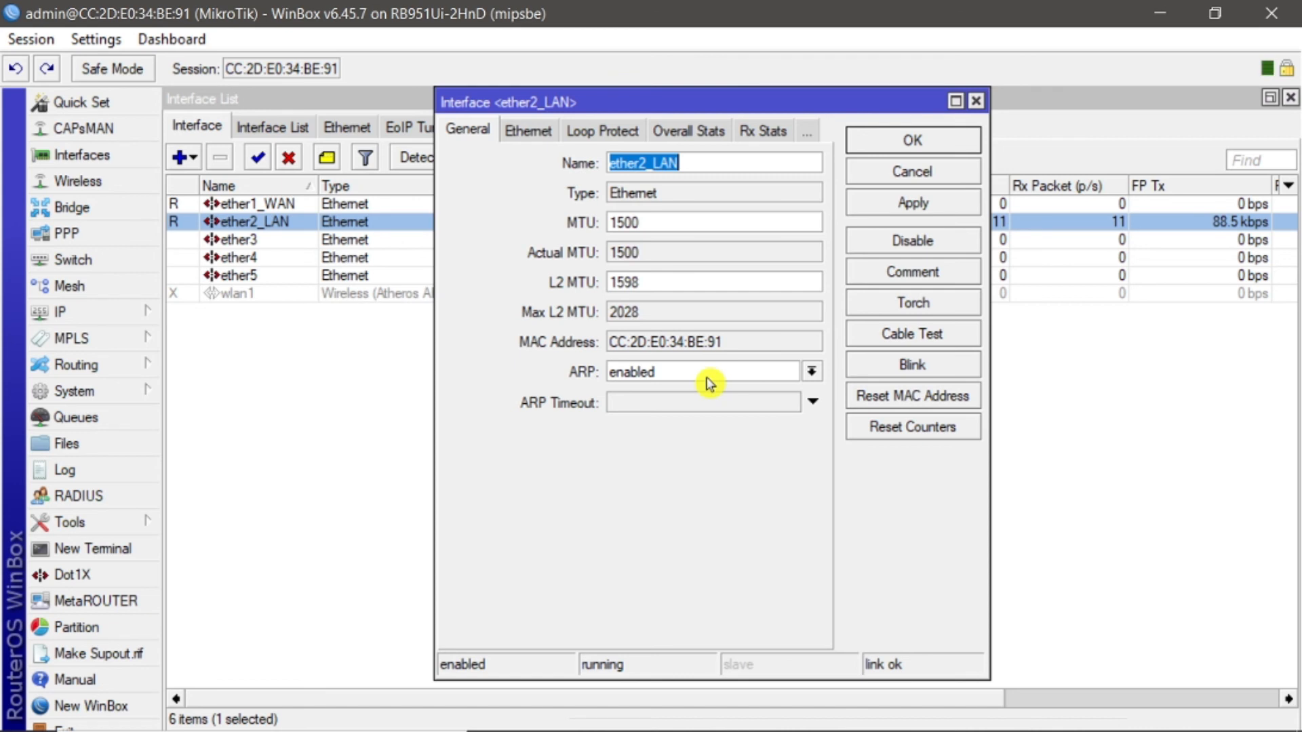
left_click(811, 372)
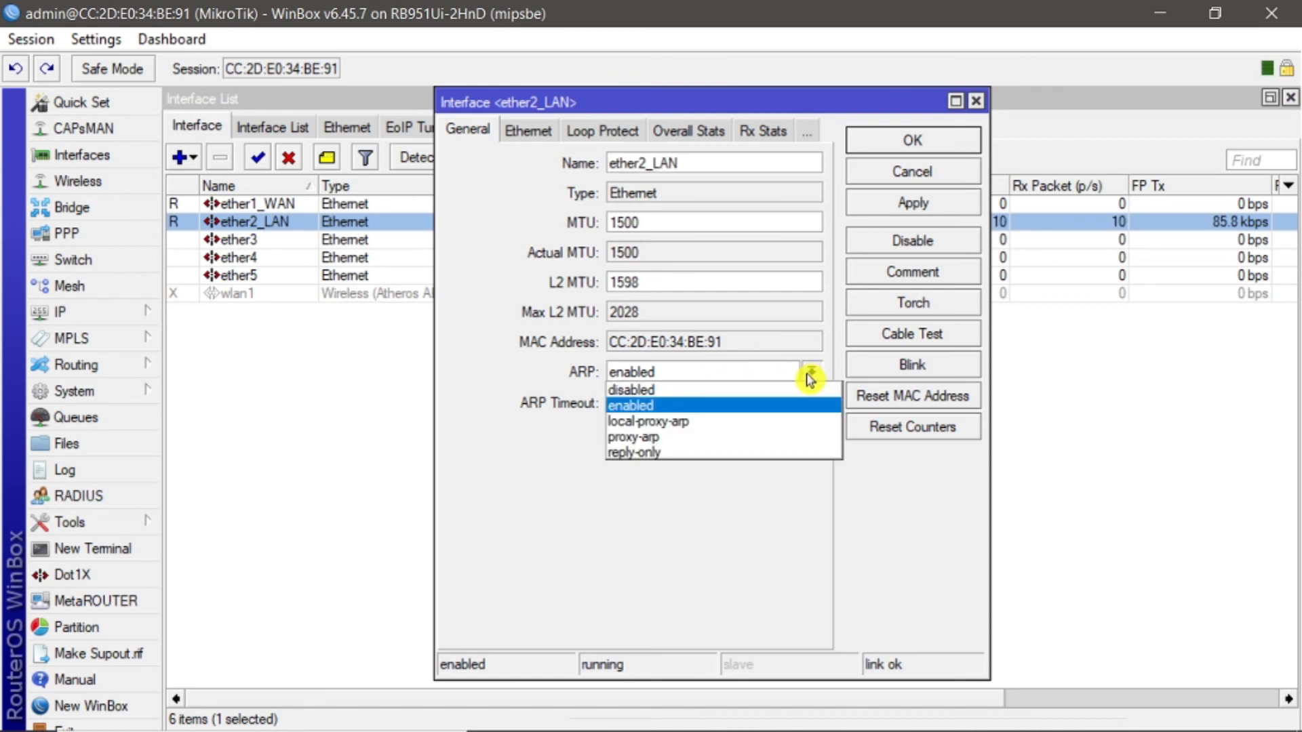
left_click(627, 454)
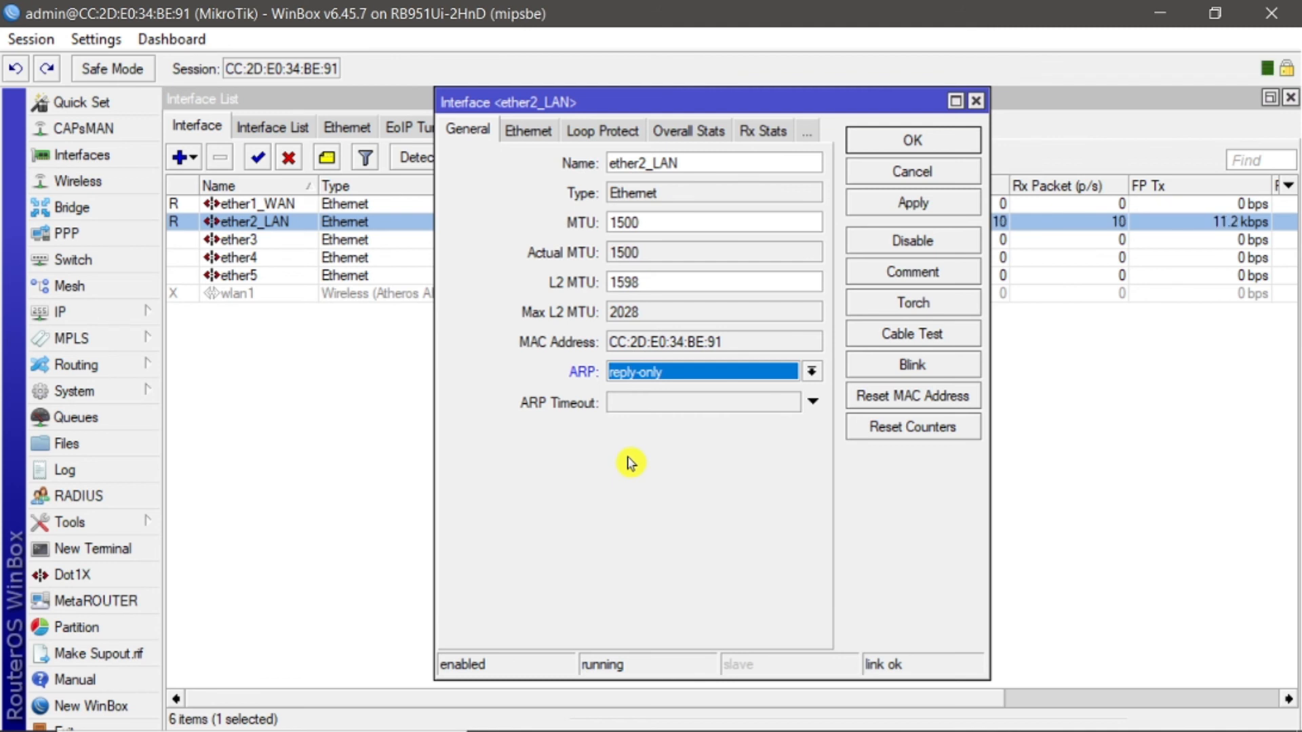
left_click(906, 204)
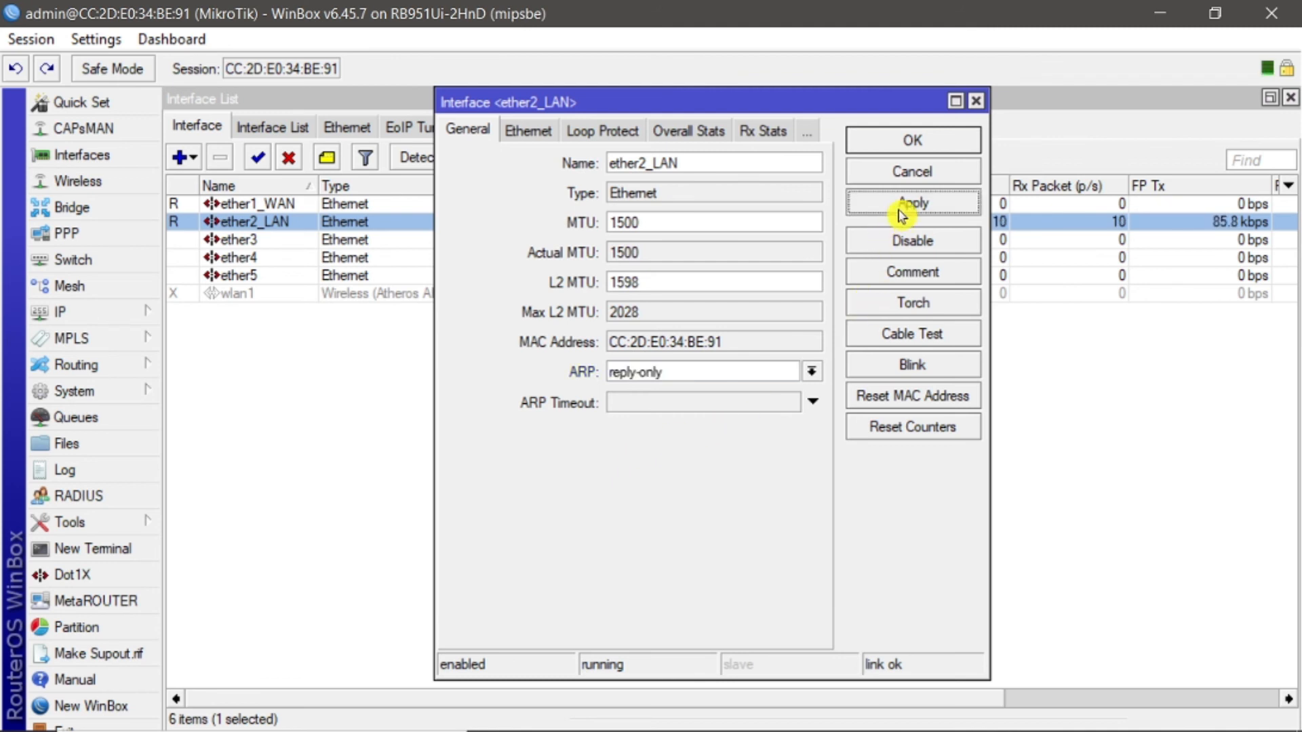
left_click(908, 137)
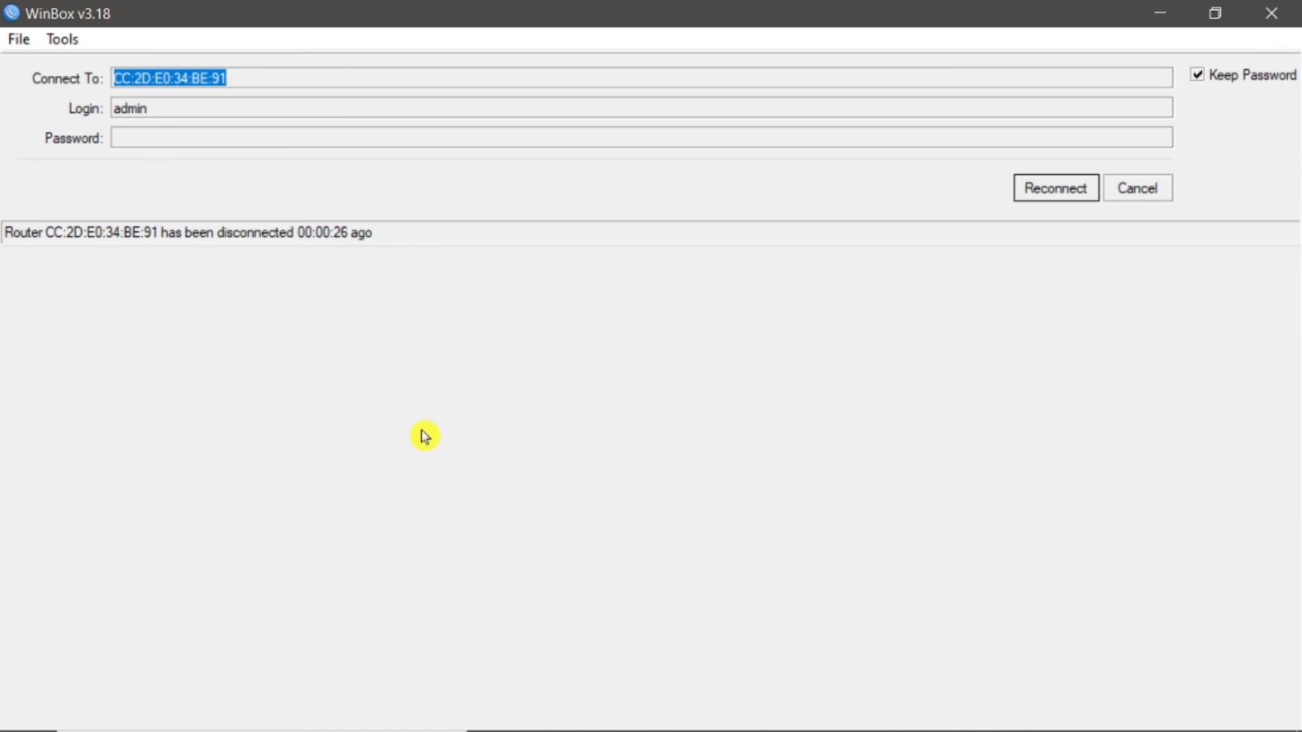
Step: Cancel the automatic reconnection and connect again to the discovered MikroTik router by its MAC address as admin
left_click(1139, 188)
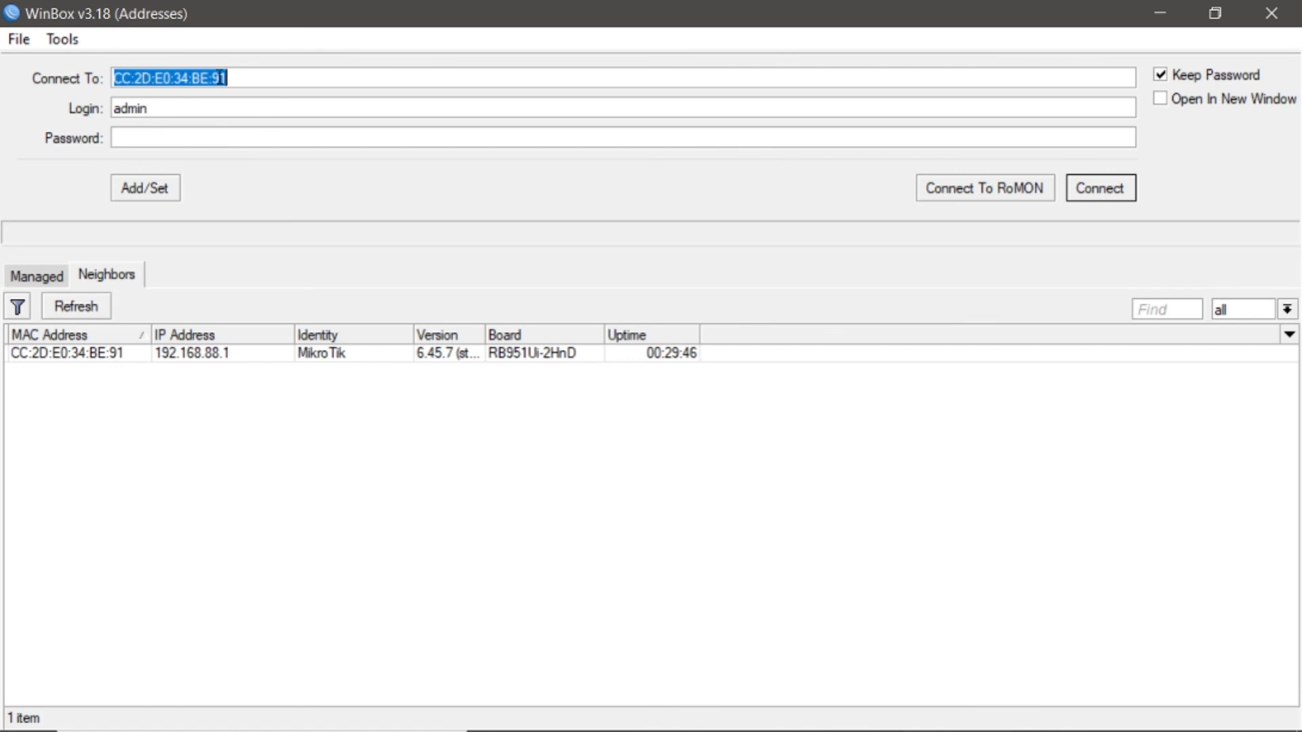
left_click(61, 359)
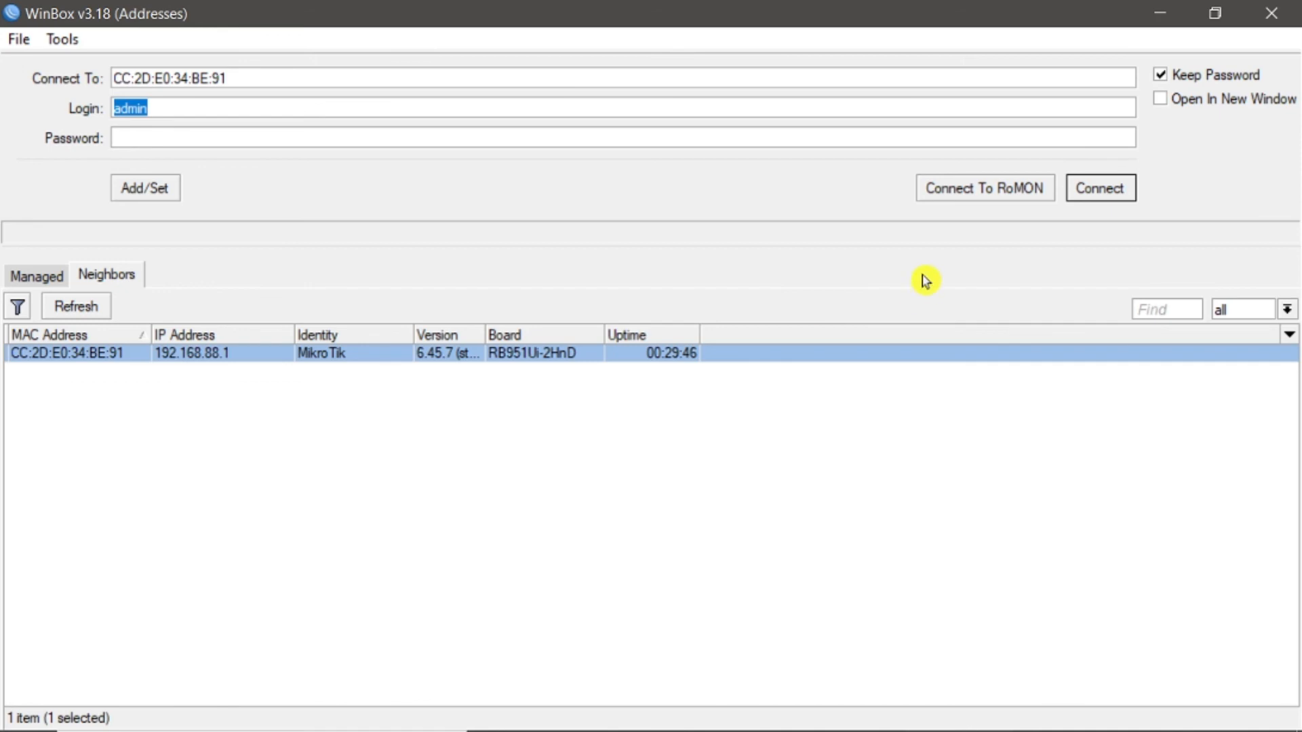
left_click(1092, 191)
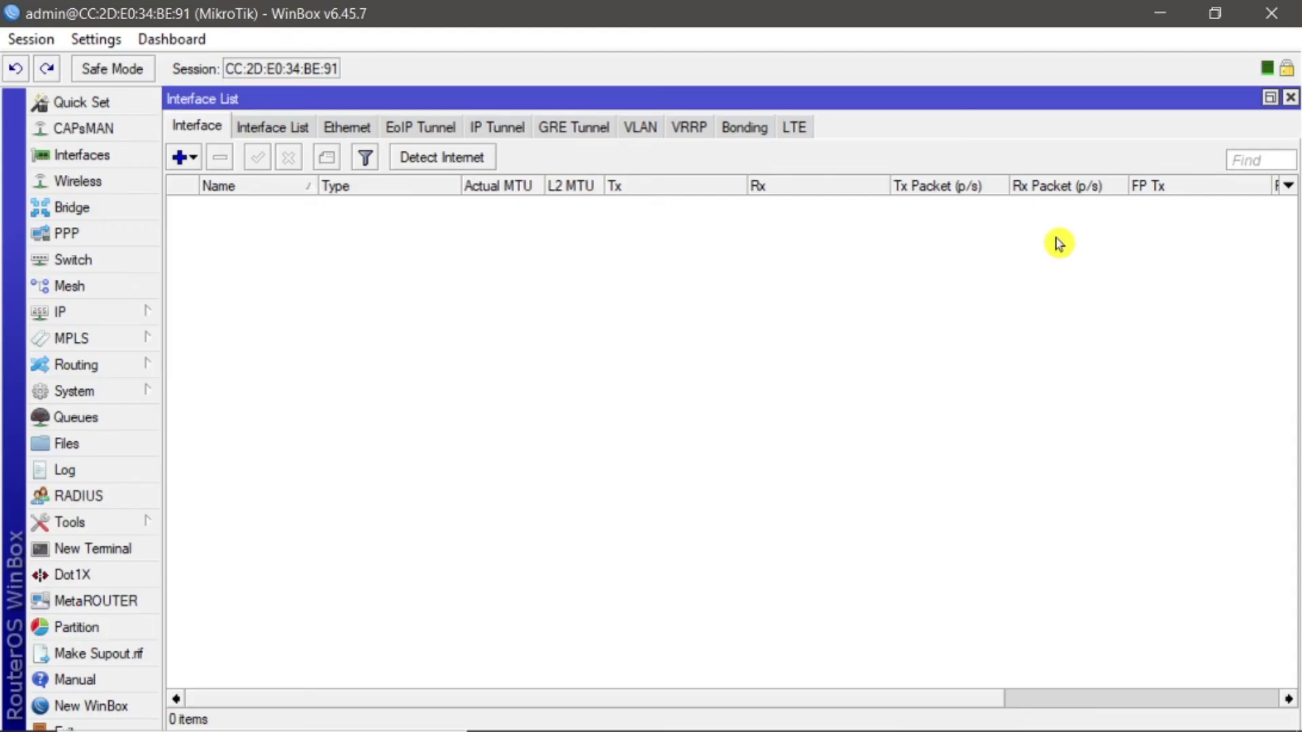